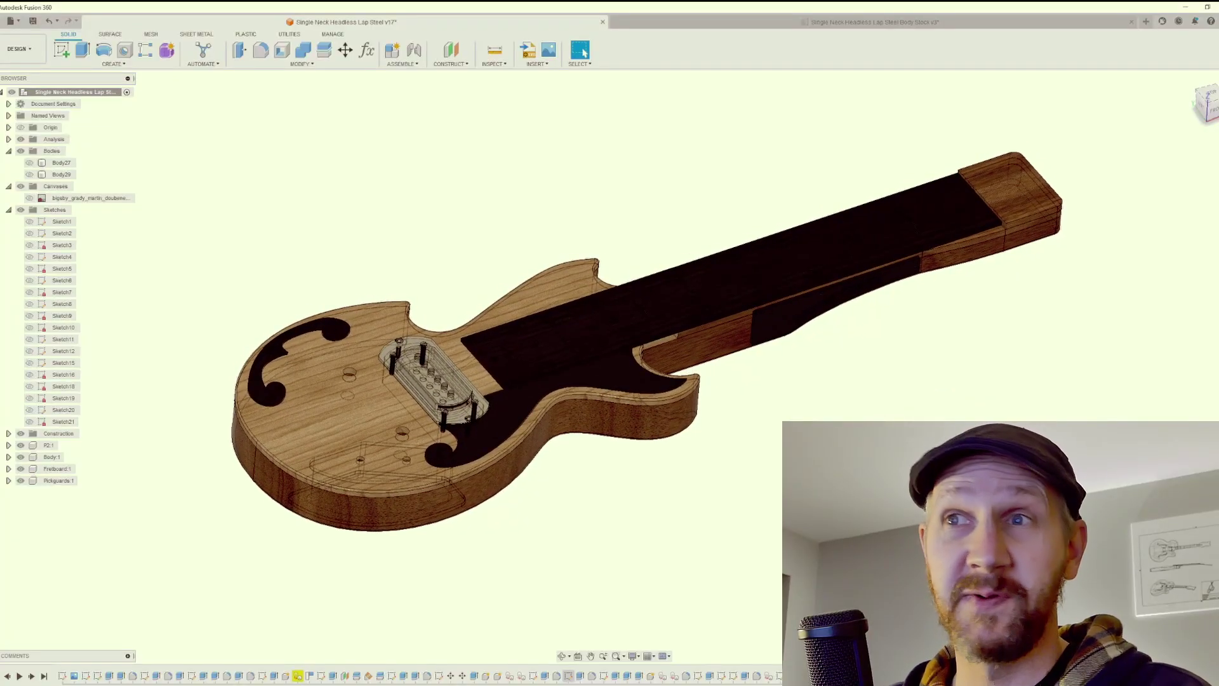
Show the reference canvas of the double-neck guitar photo and examine its body, pickups and pickguard from above
shift+middle_drag(515, 470, 276, 287)
shift+middle_drag(696, 628, 703, 560)
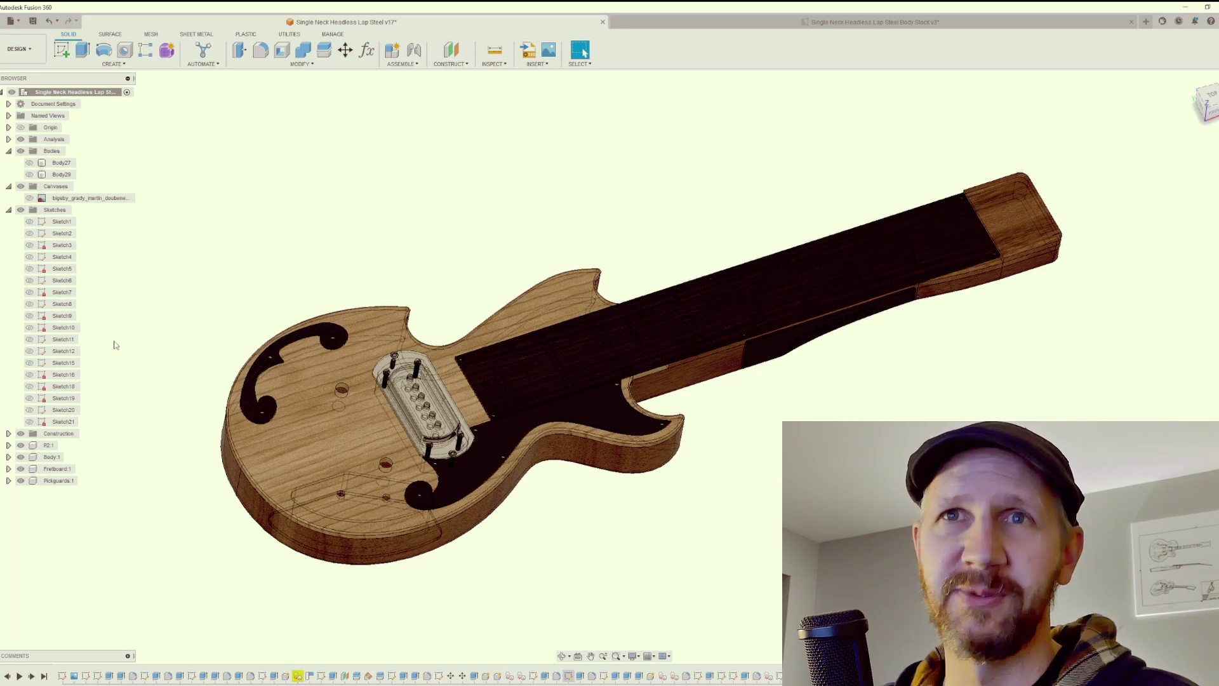
click(29, 198)
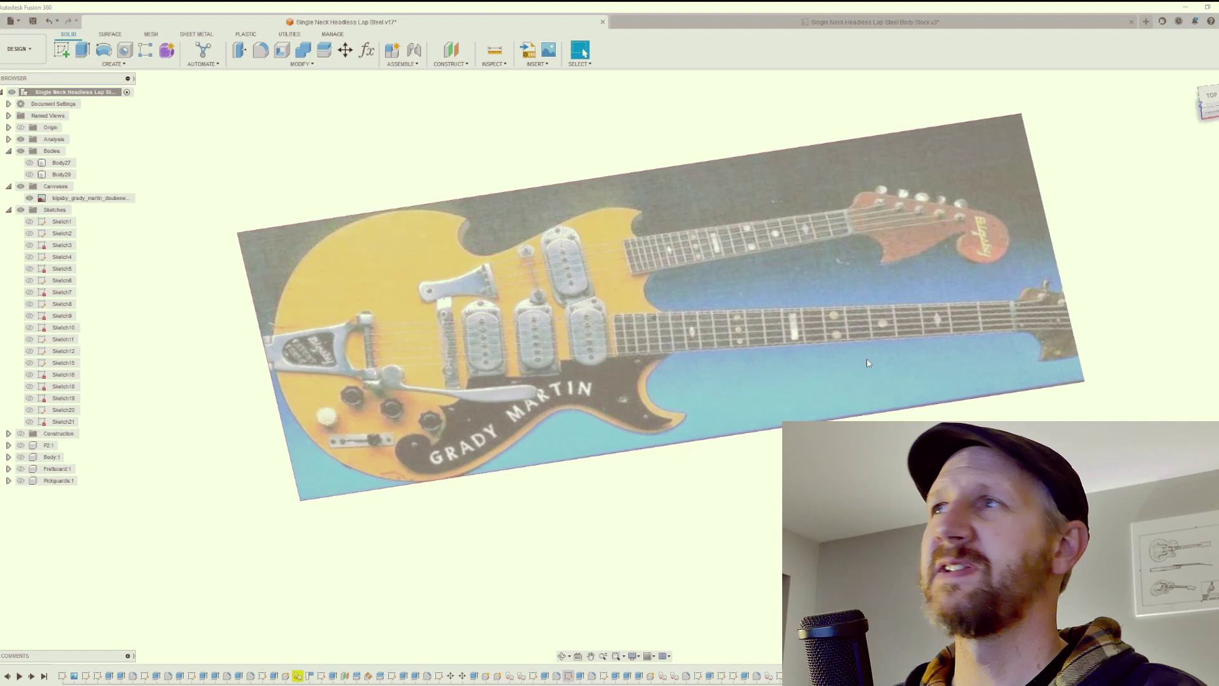
scroll(551, 353, up, 2)
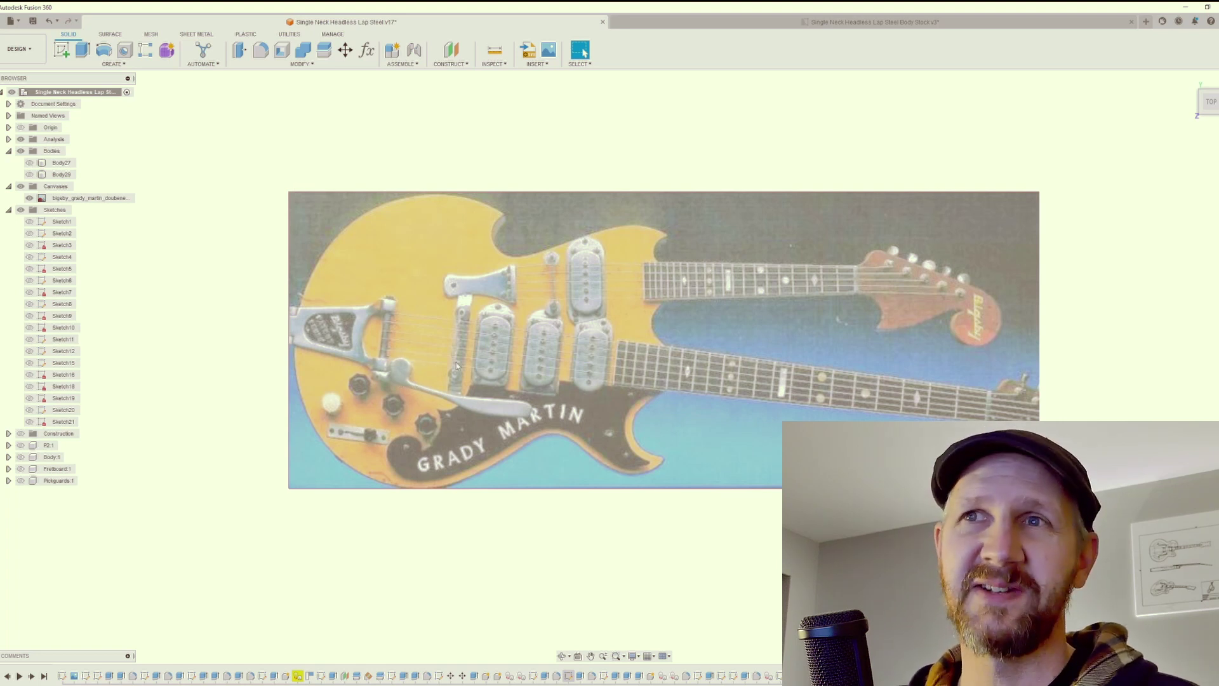
scroll(515, 371, up, 1)
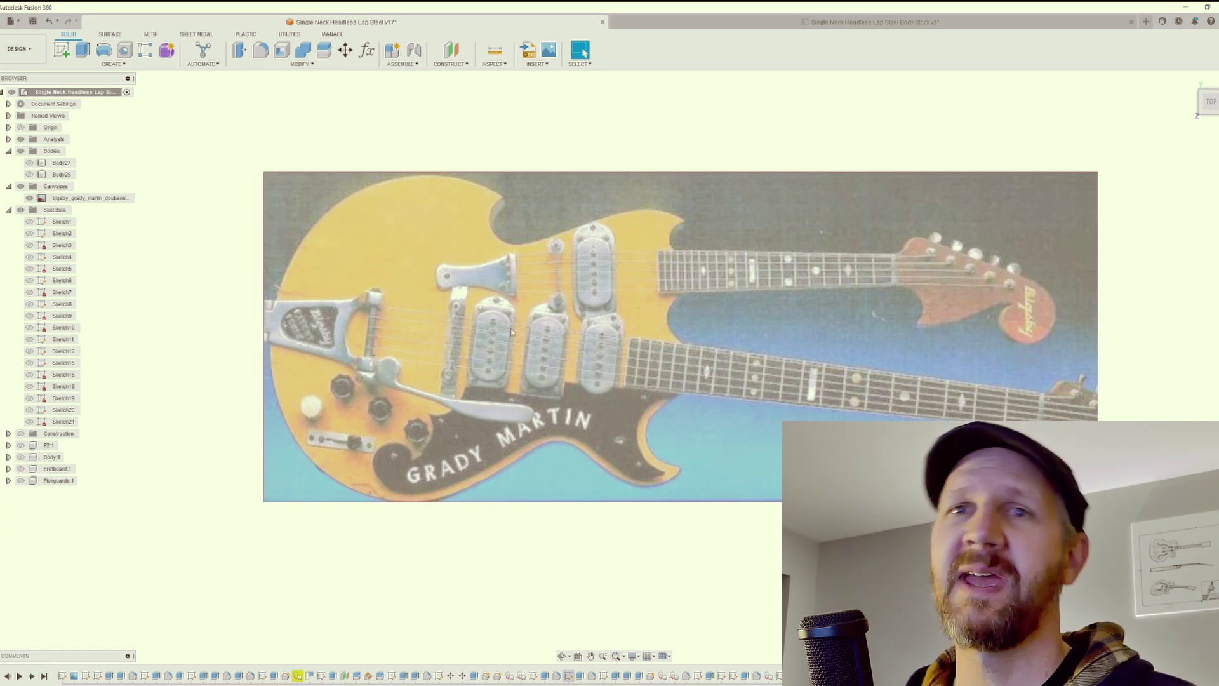
scroll(512, 331, up, 3)
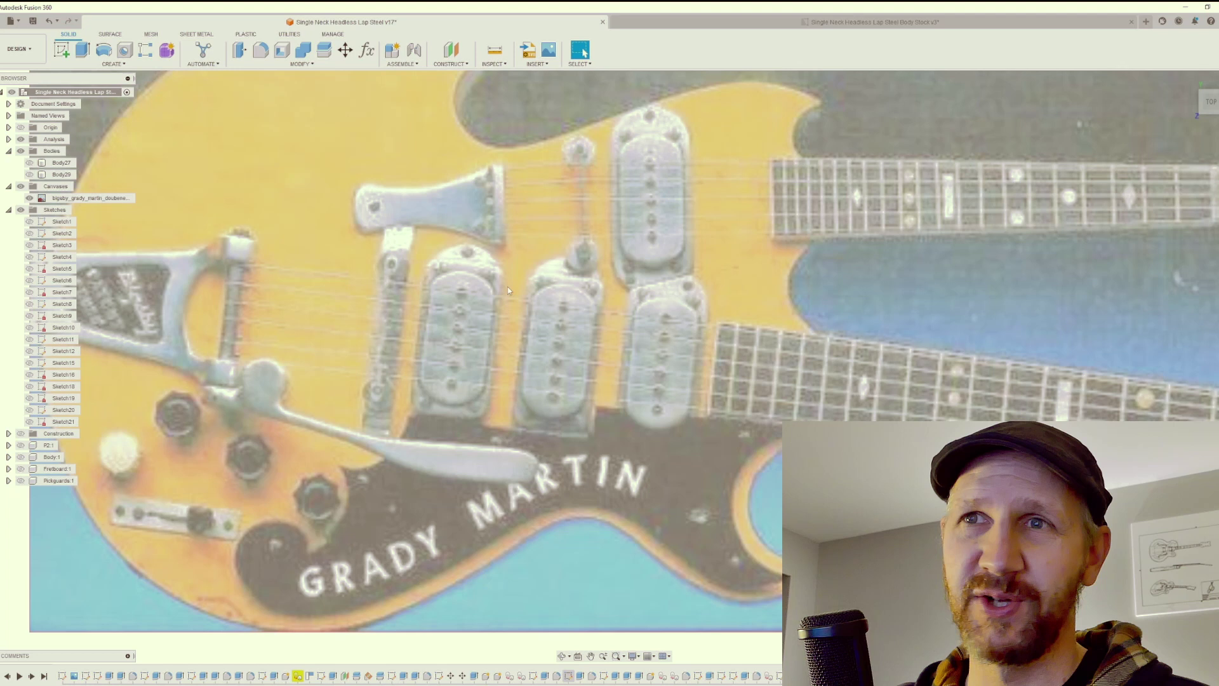
scroll(524, 293, down, 3)
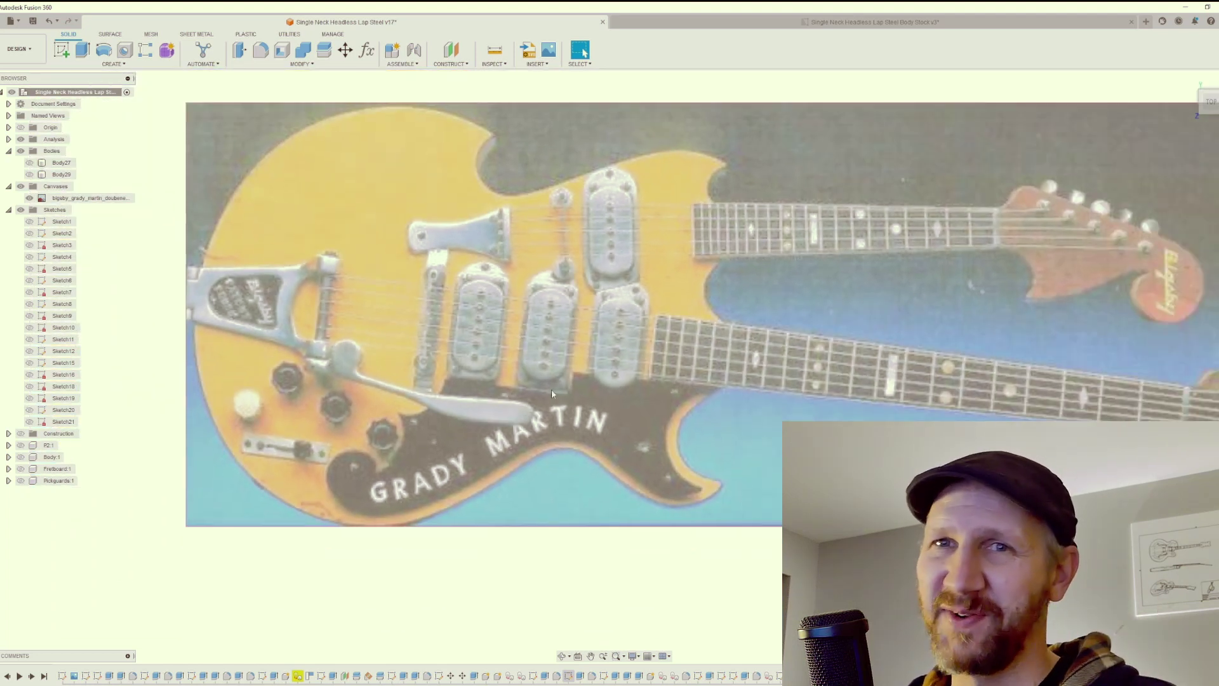
scroll(551, 393, down, 2)
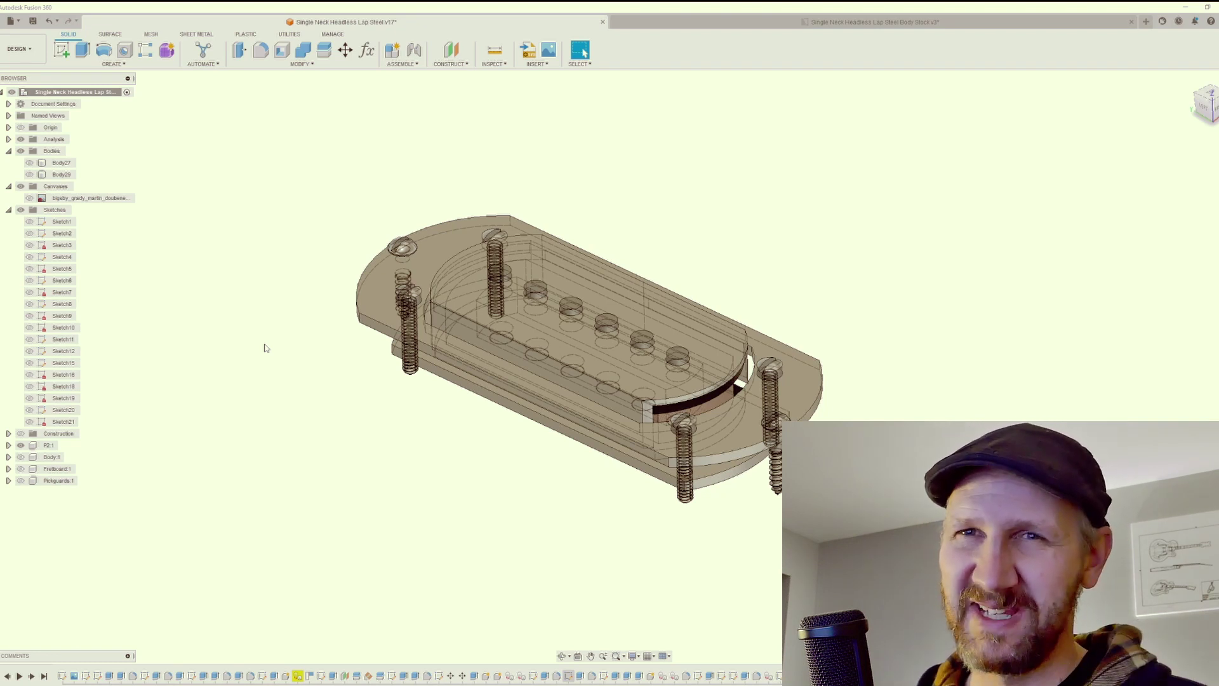
Hide the pickup, fretboard and pickguards components of the full guitar model, leaving only the Body component shown
shift+middle_drag(266, 349, 491, 533)
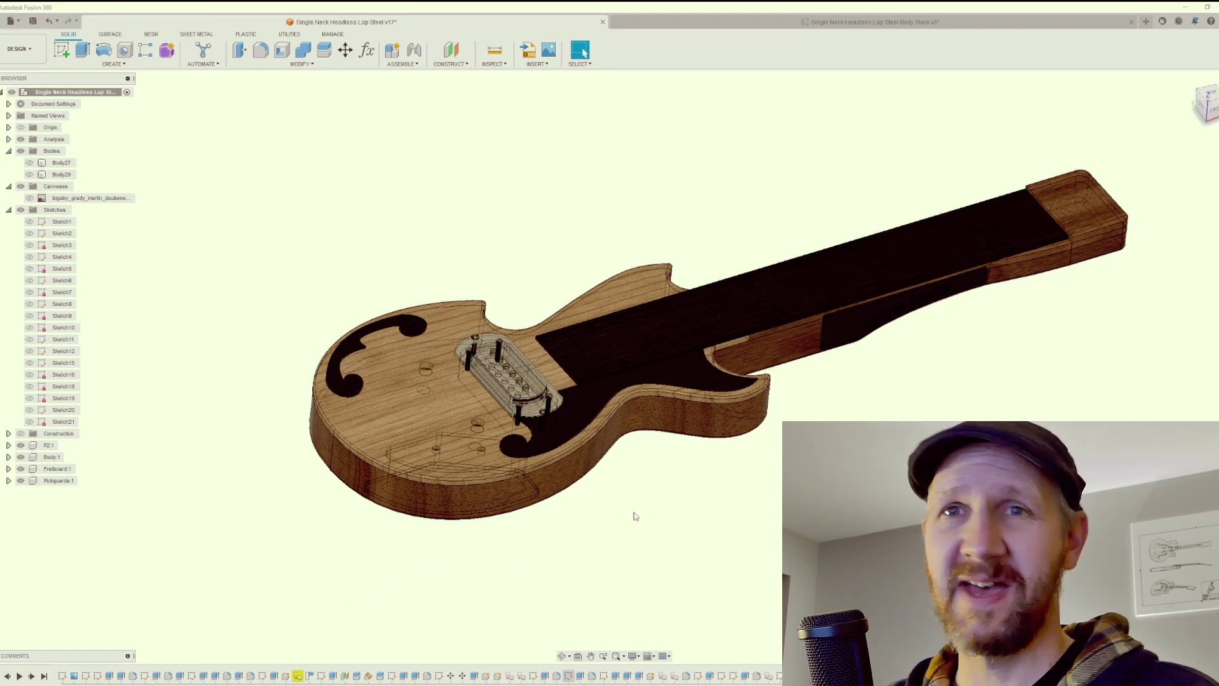
shift+middle_drag(579, 527, 582, 527)
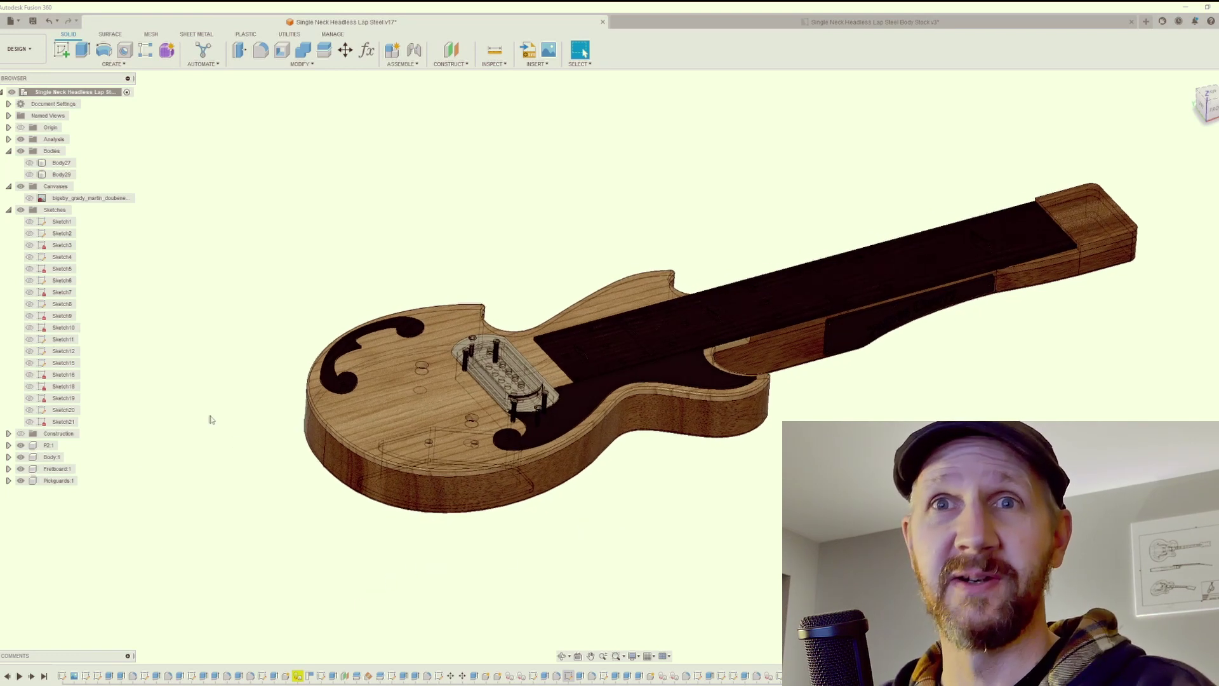
click(21, 446)
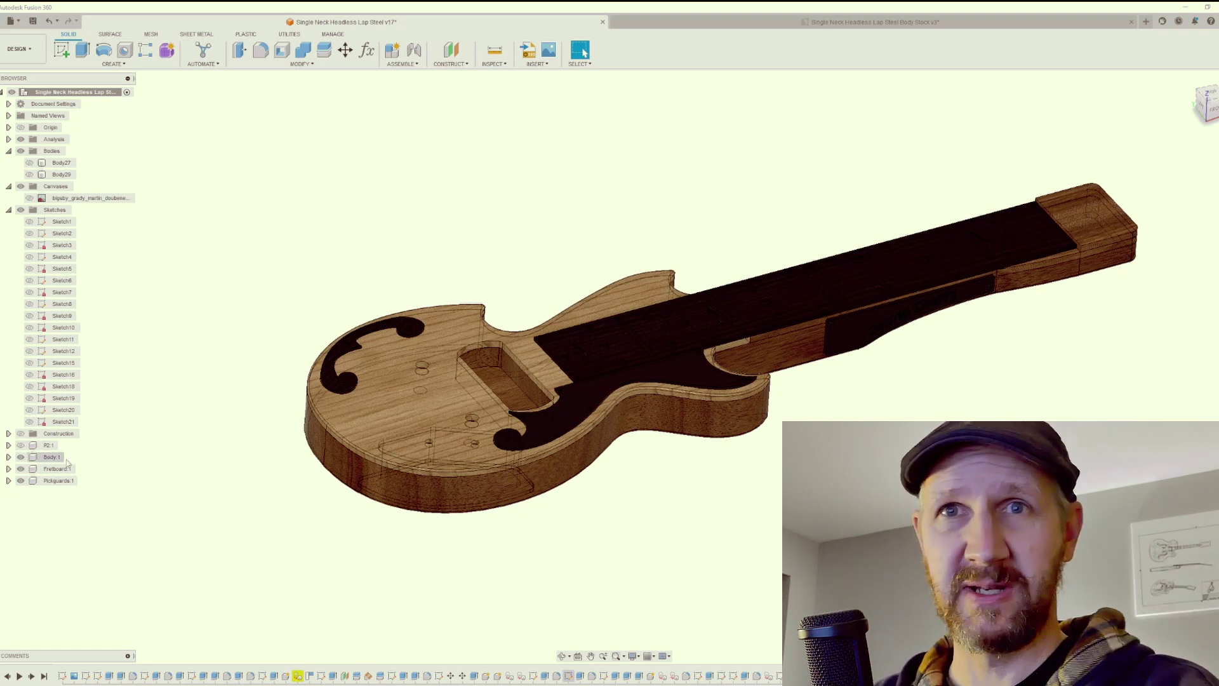
click(21, 469)
click(21, 481)
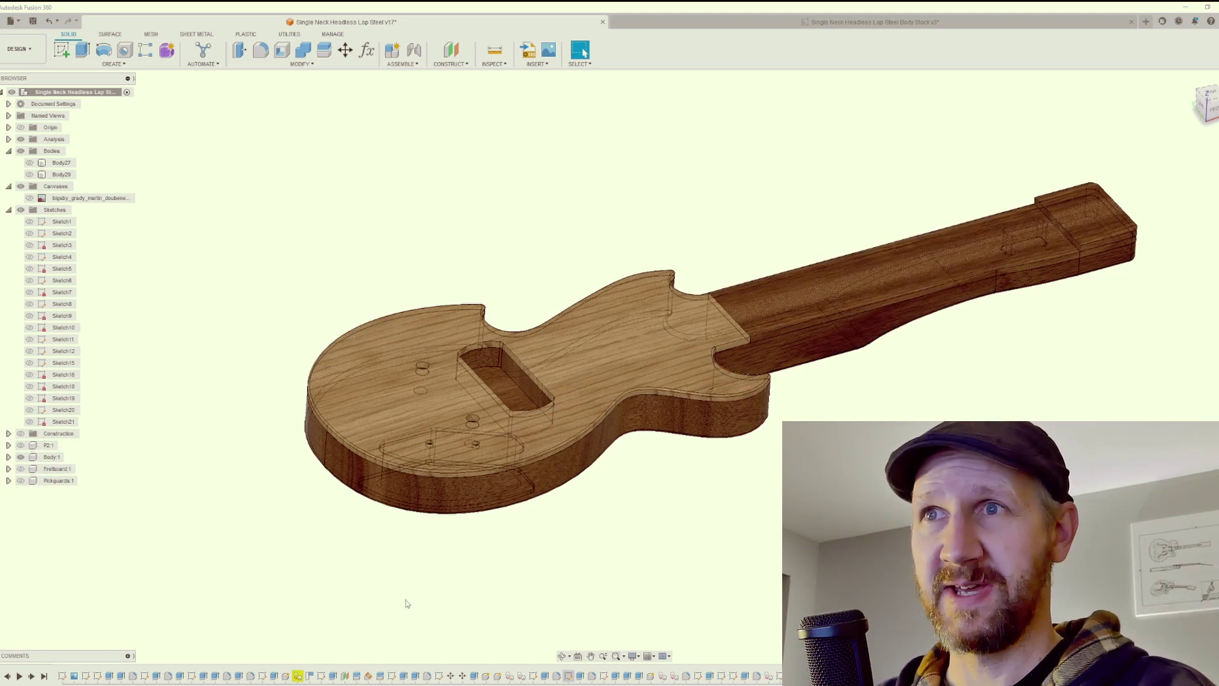
Examine the bodies that make up the Body component, including the top face of the headstock end
shift+middle_drag(408, 603, 454, 602)
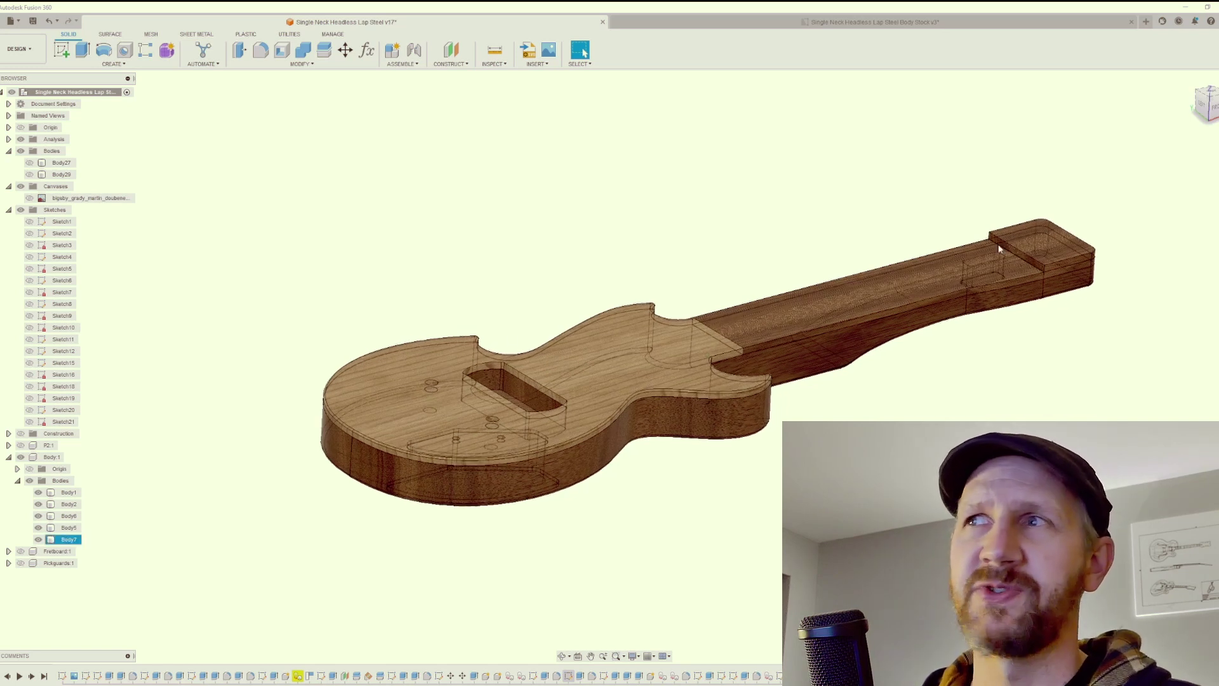
click(1065, 235)
scroll(1099, 226, up, 2)
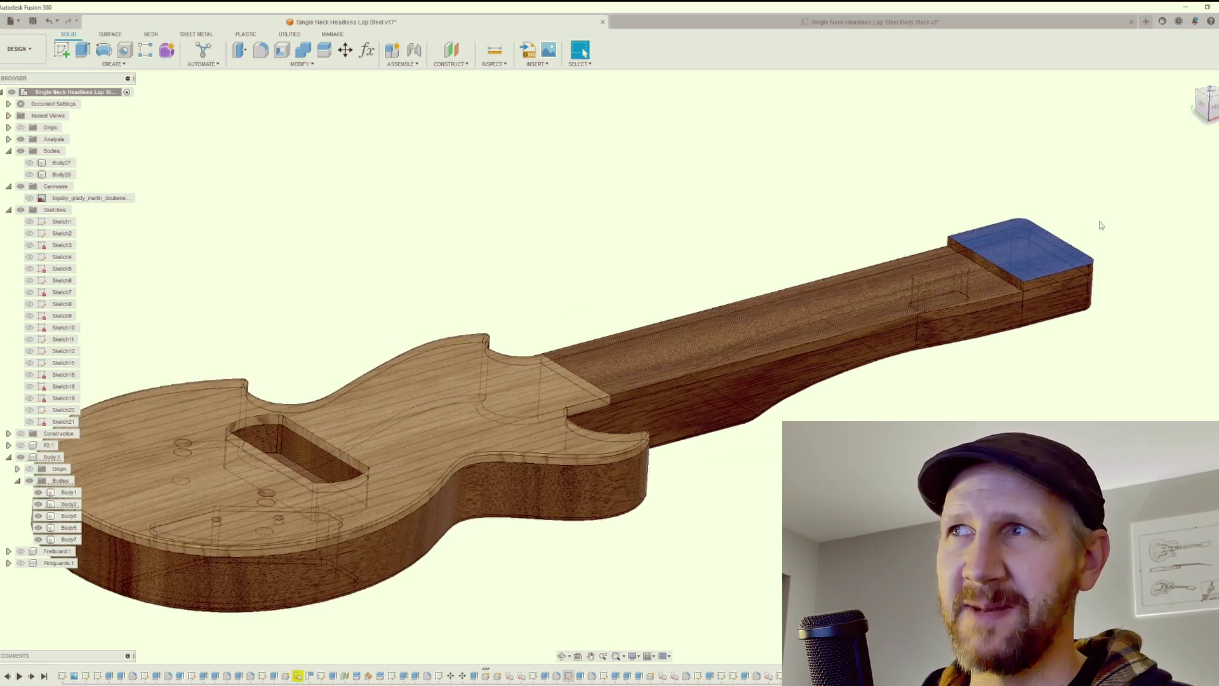
scroll(832, 278, down, 1)
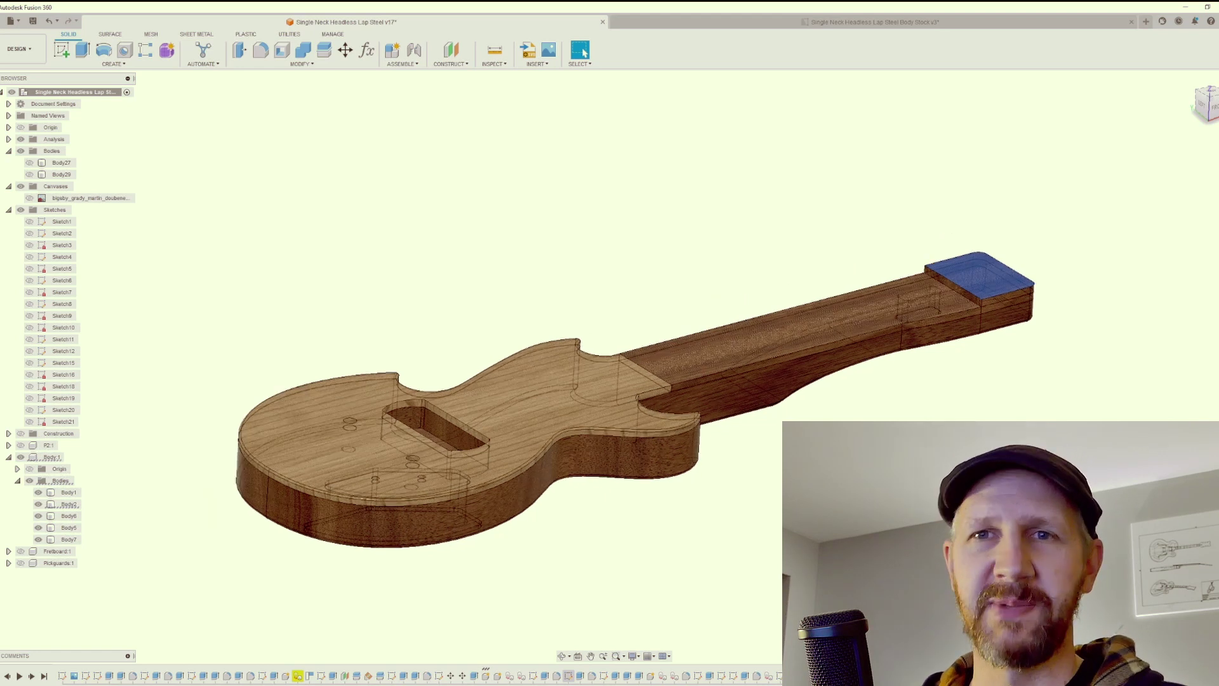
scroll(661, 620, down, 2)
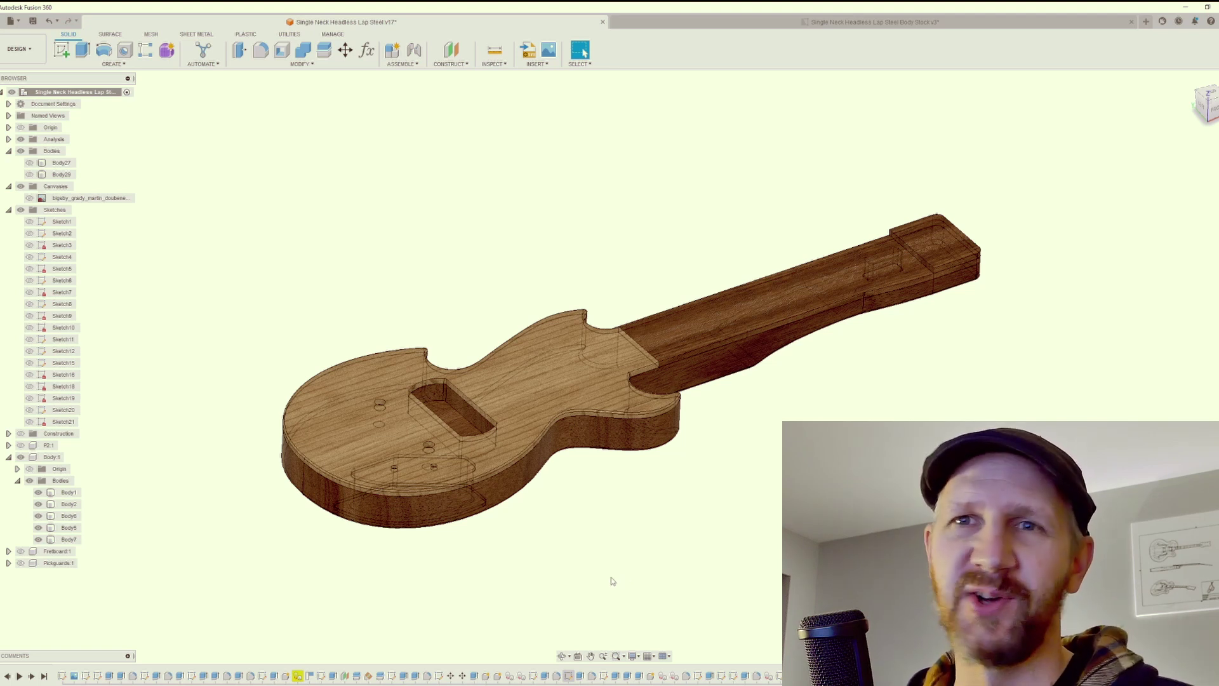
scroll(612, 578, down, 2)
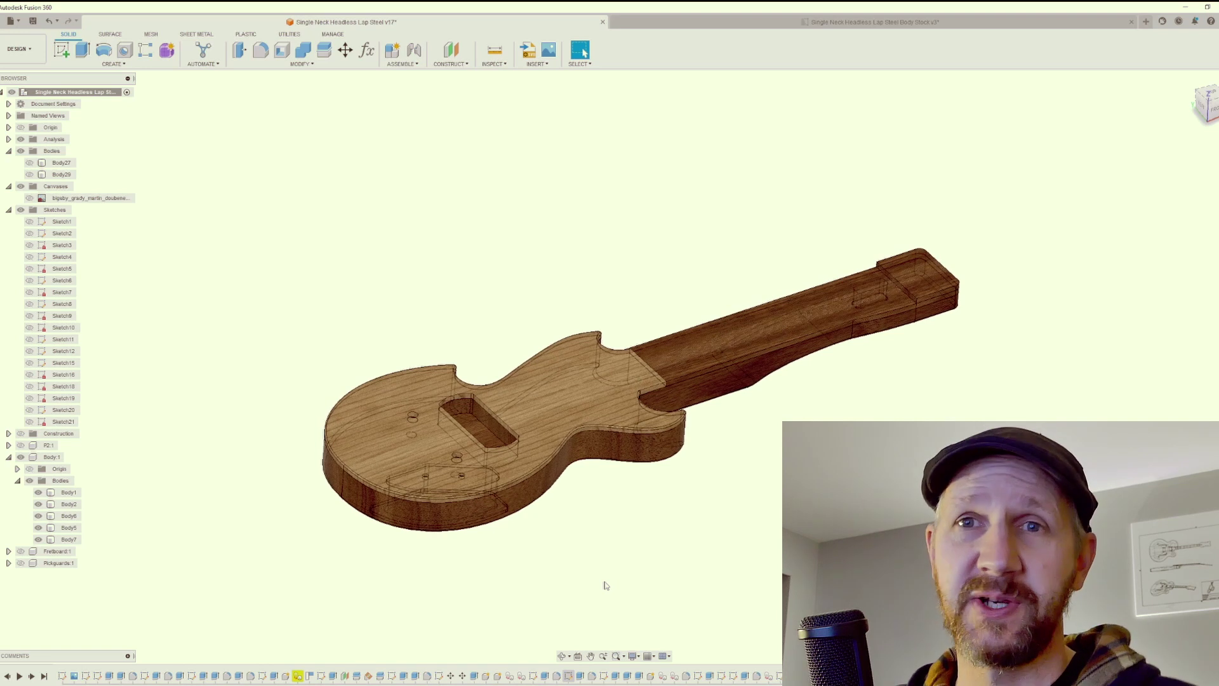
scroll(612, 591, up, 2)
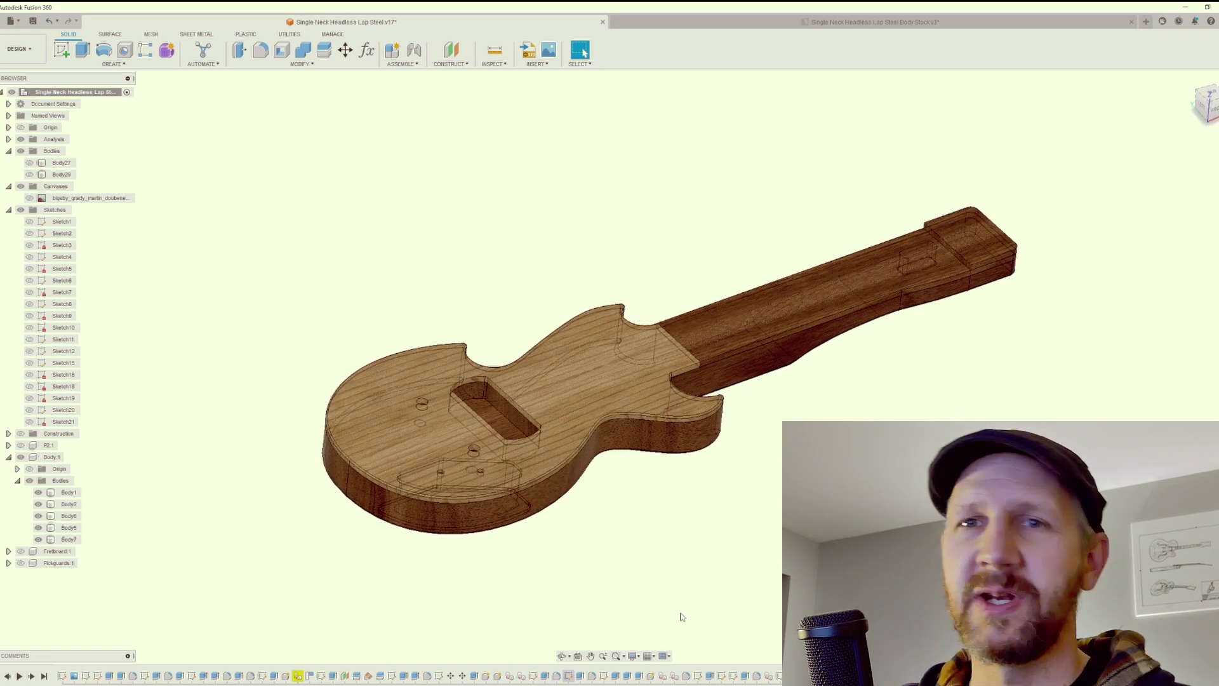
scroll(693, 577, up, 1)
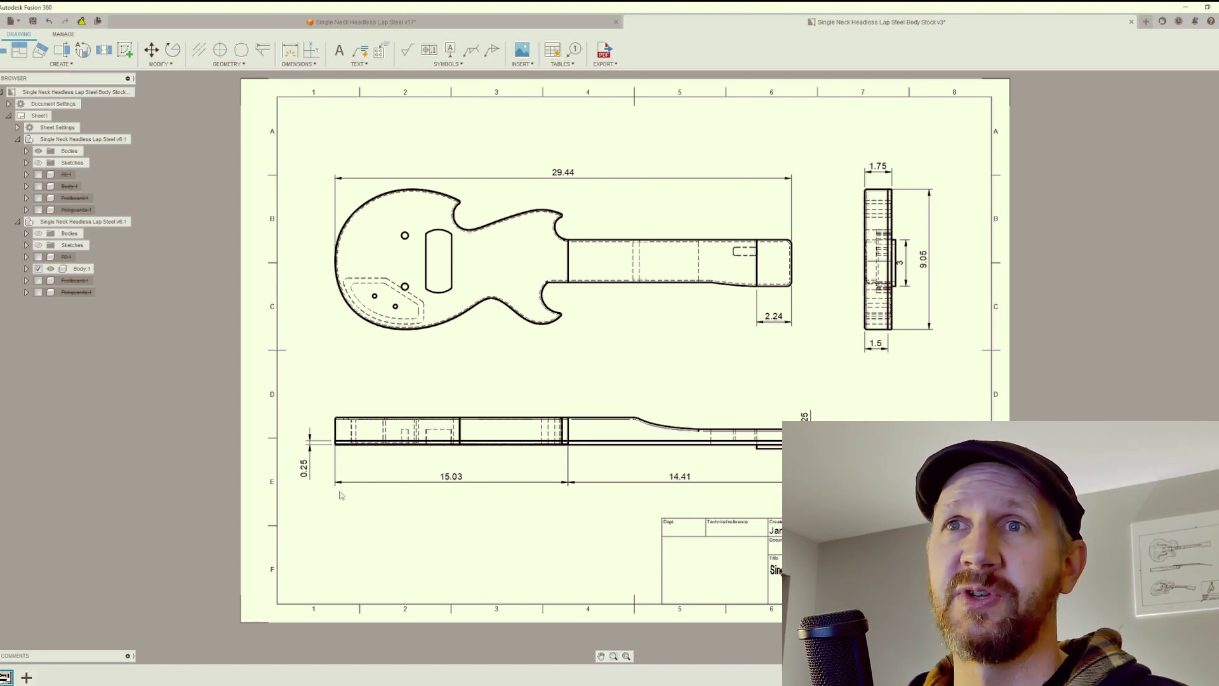
Examine the dimensioned views of the guitar body in the Single Neck Headless Lap Steel Body Stock drawing
scroll(343, 493, up, 1)
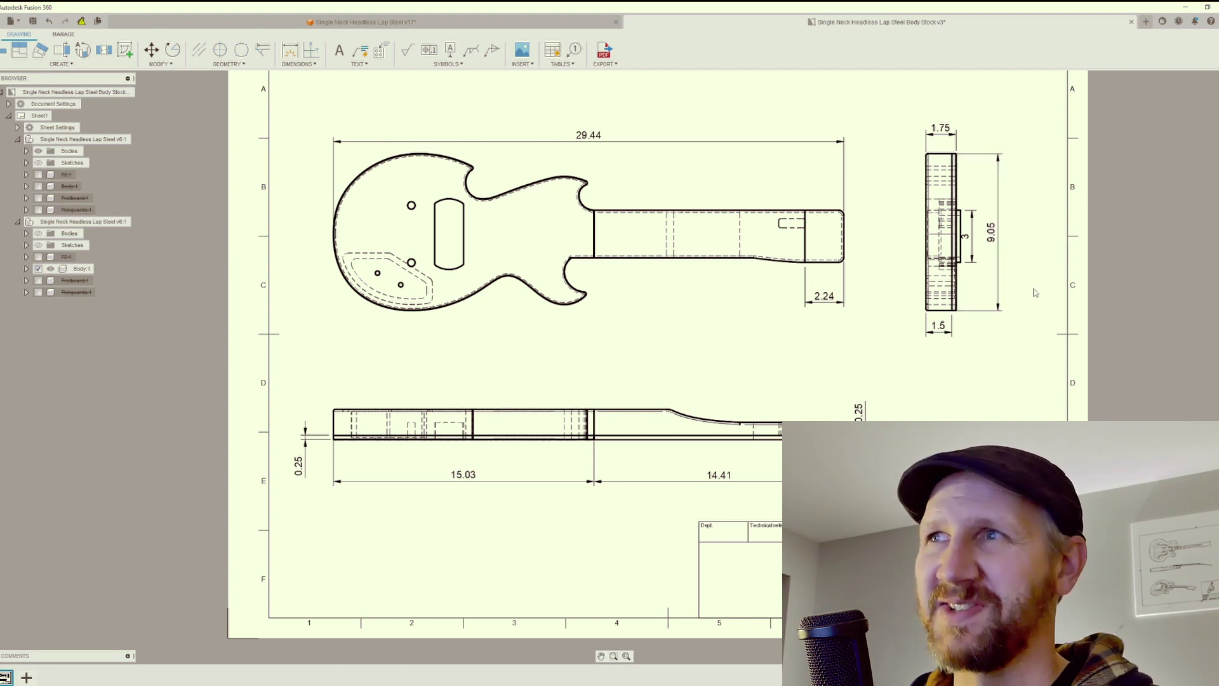
scroll(959, 356, down, 1)
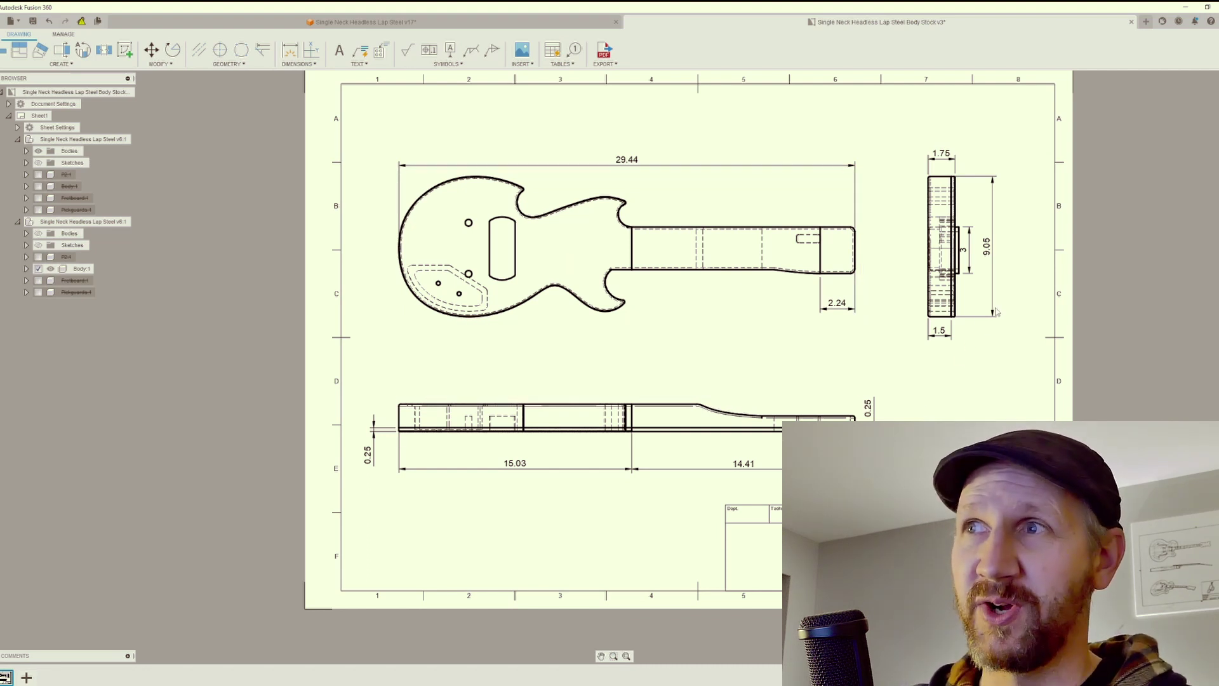
scroll(960, 357, up, 5)
scroll(874, 356, down, 4)
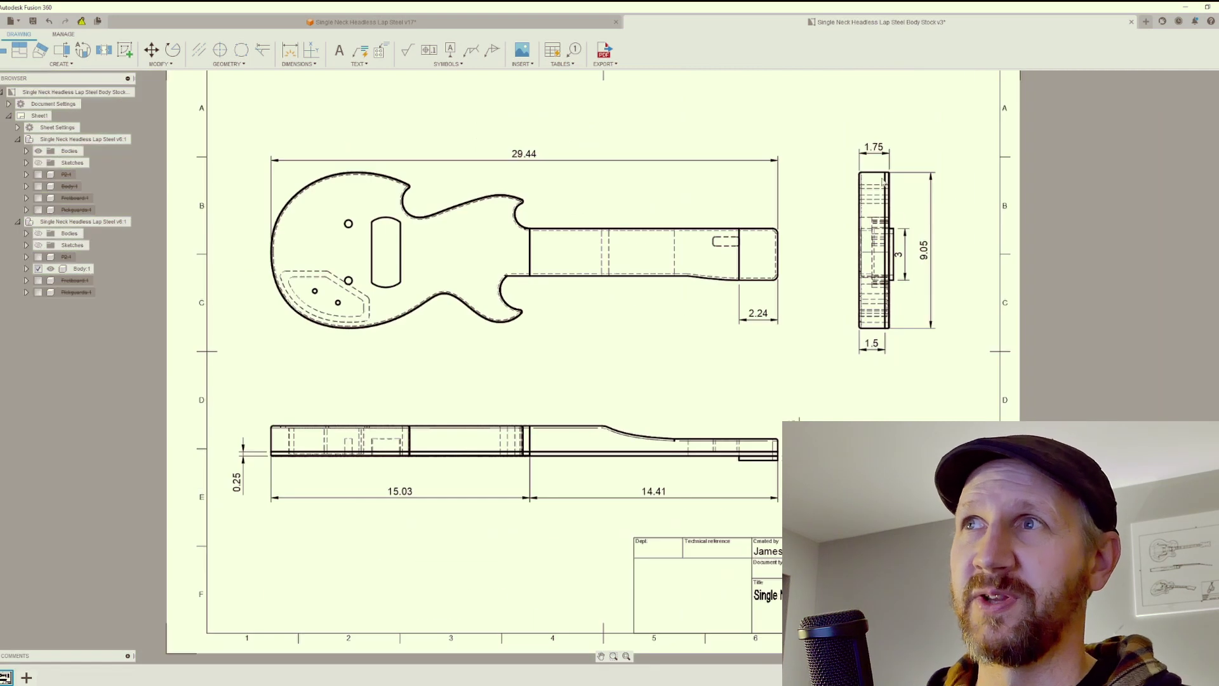
scroll(920, 127, up, 2)
scroll(754, 516, down, 3)
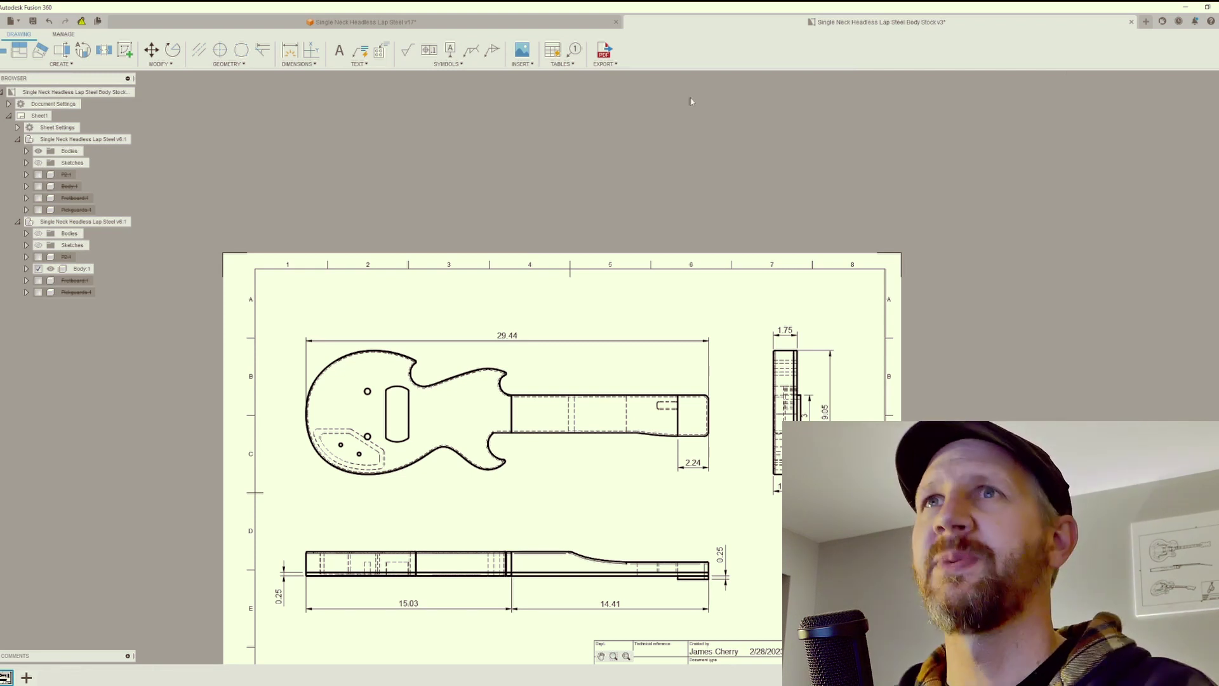
Return to the Single Neck Headless Lap Steel design and examine Body27 together with the Sketch20 layout
click(492, 22)
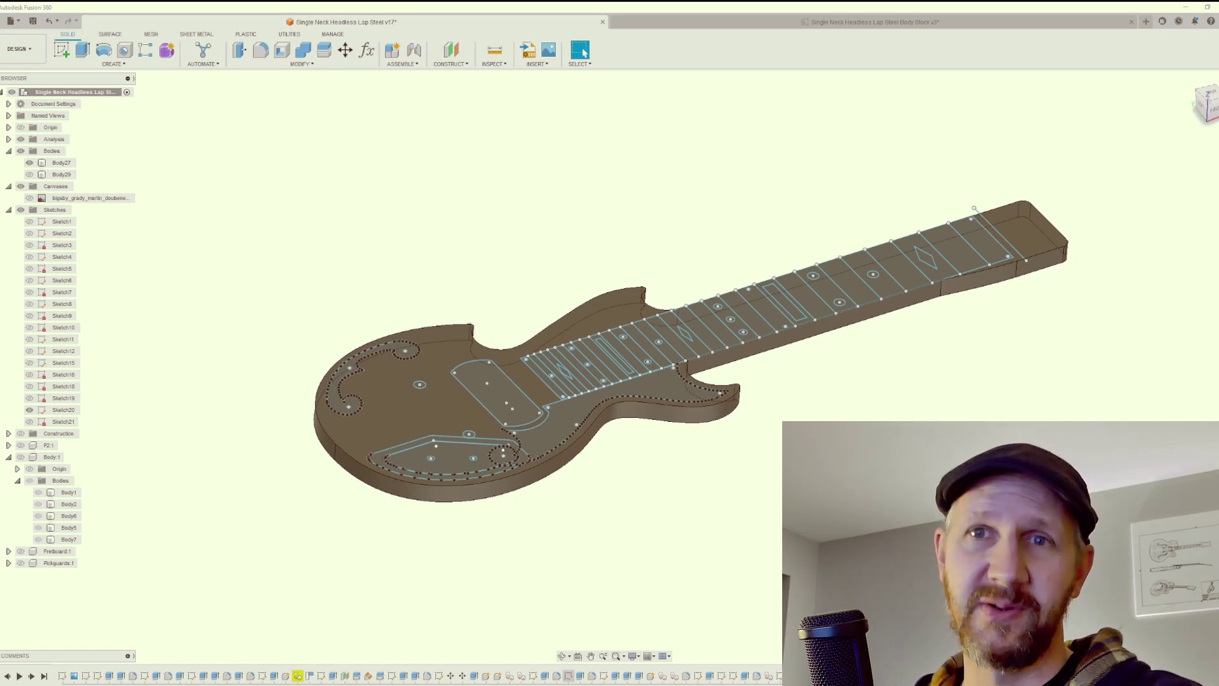
scroll(569, 514, down, 3)
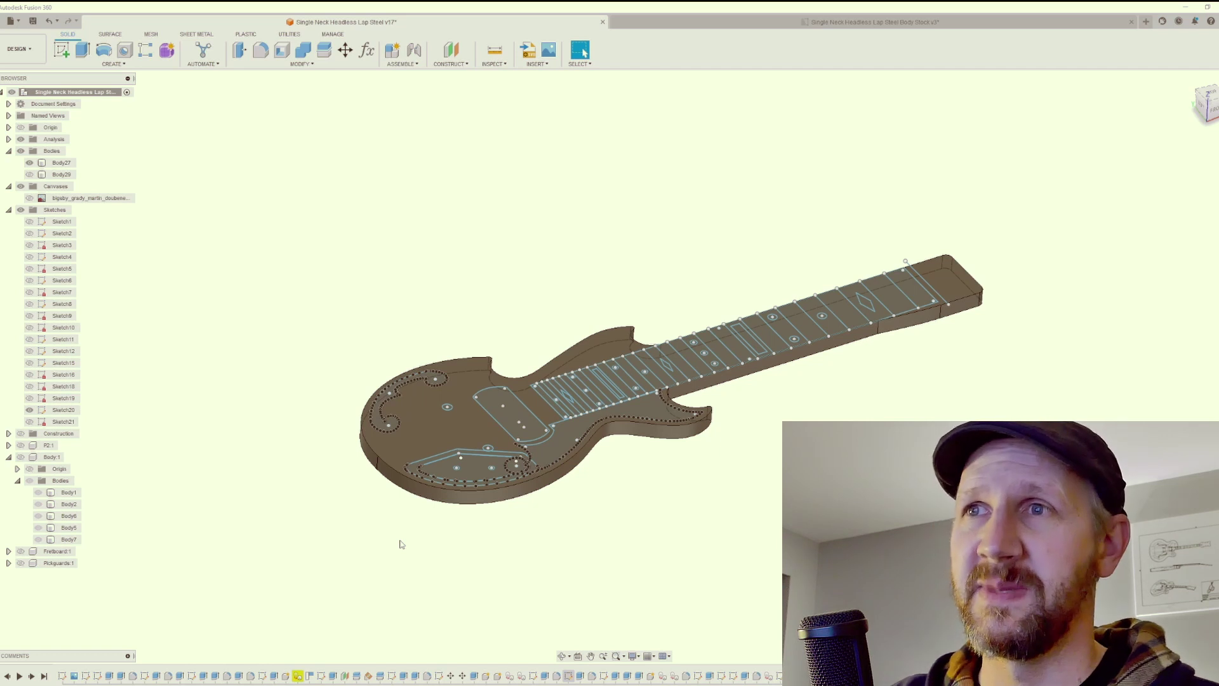
scroll(401, 544, down, 2)
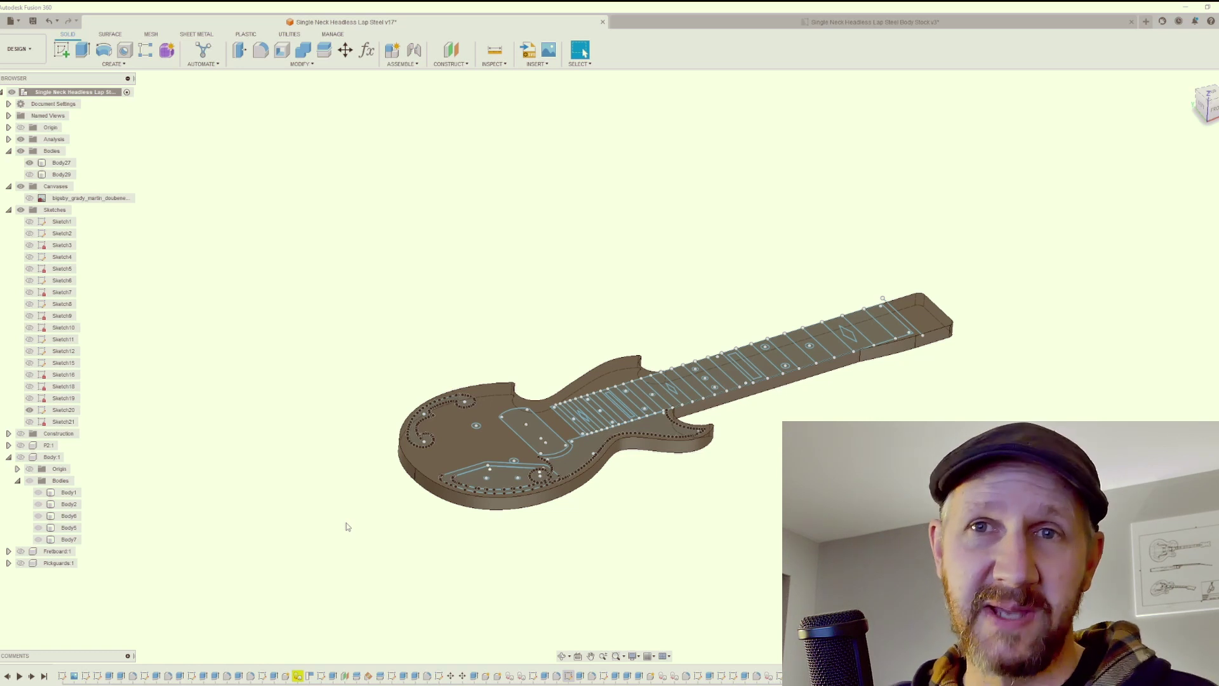
scroll(350, 507, down, 1)
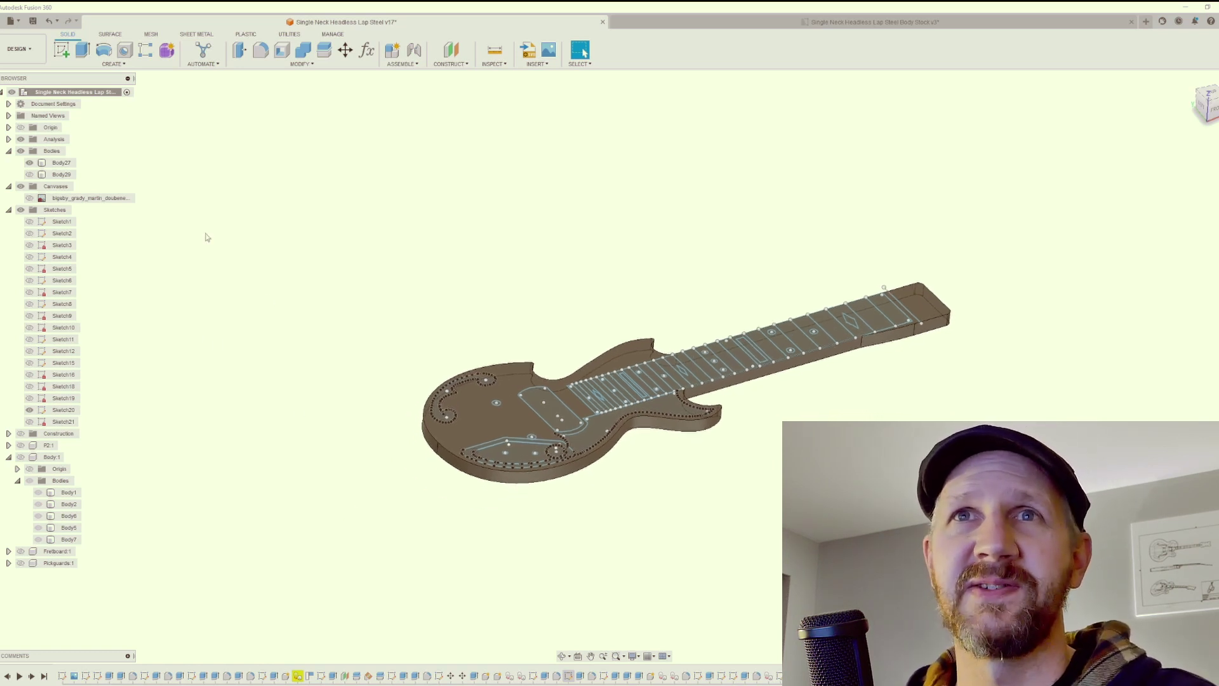
Hide Body27 and Sketch20, and show the transparent oversized stock body listed below Body27
click(29, 162)
click(29, 175)
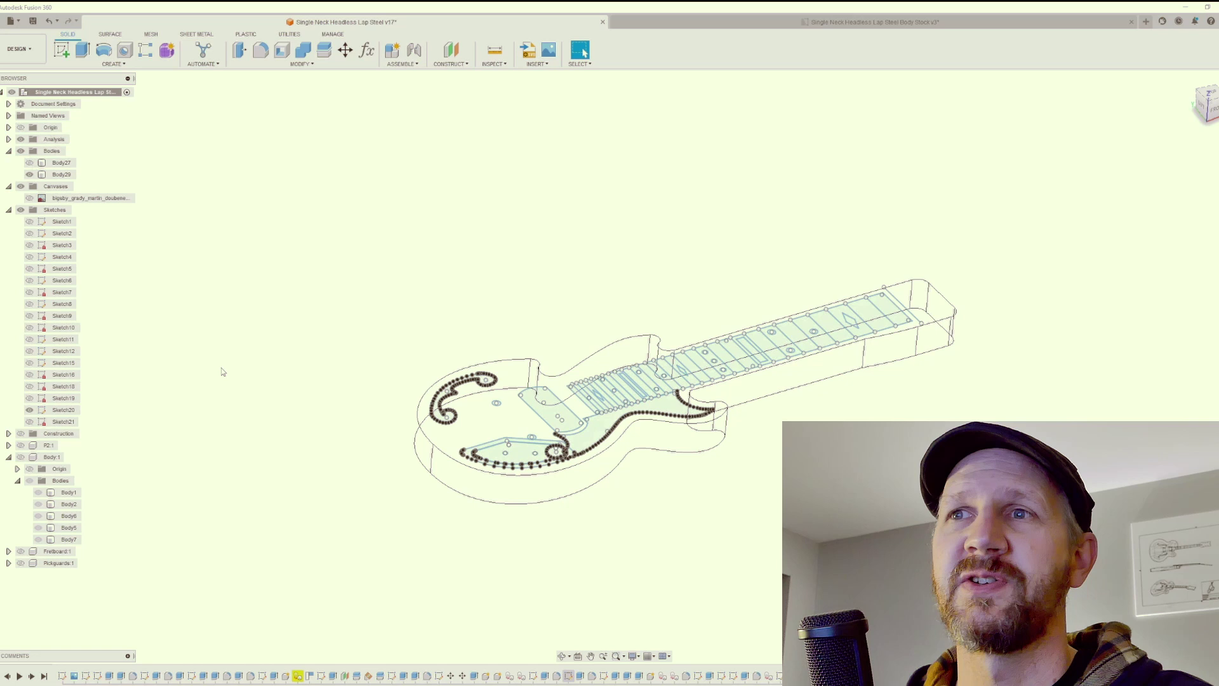
scroll(449, 559, up, 1)
click(29, 410)
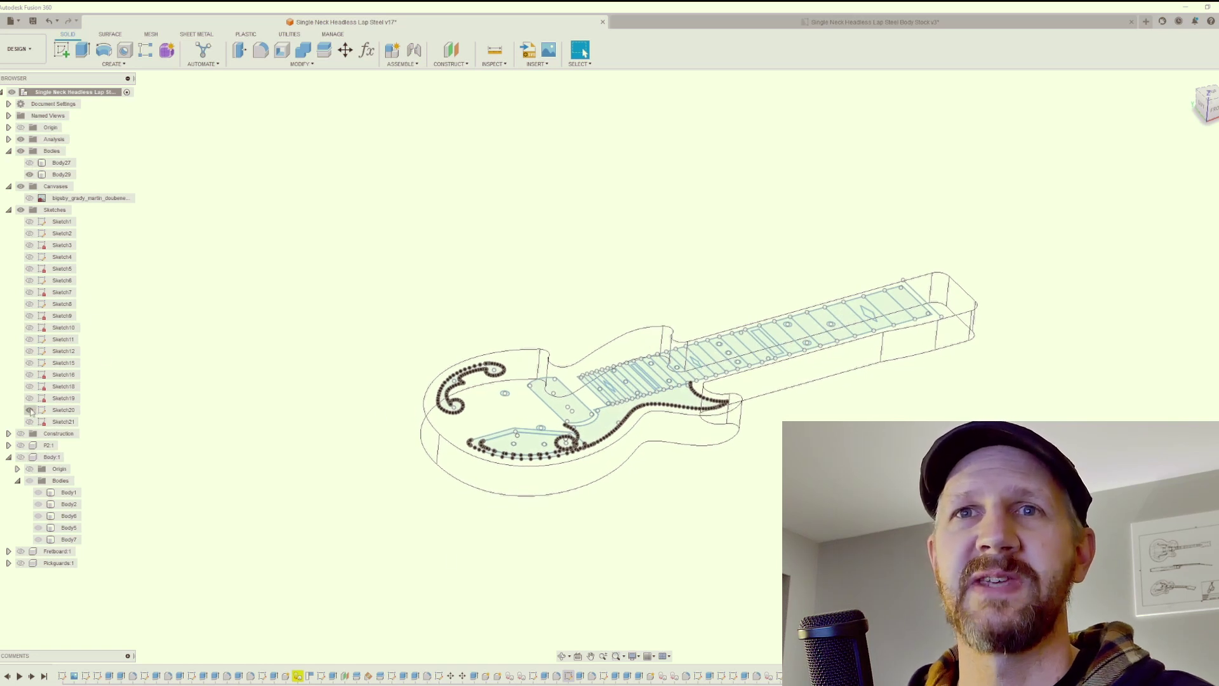
shift+middle_drag(270, 506, 274, 512)
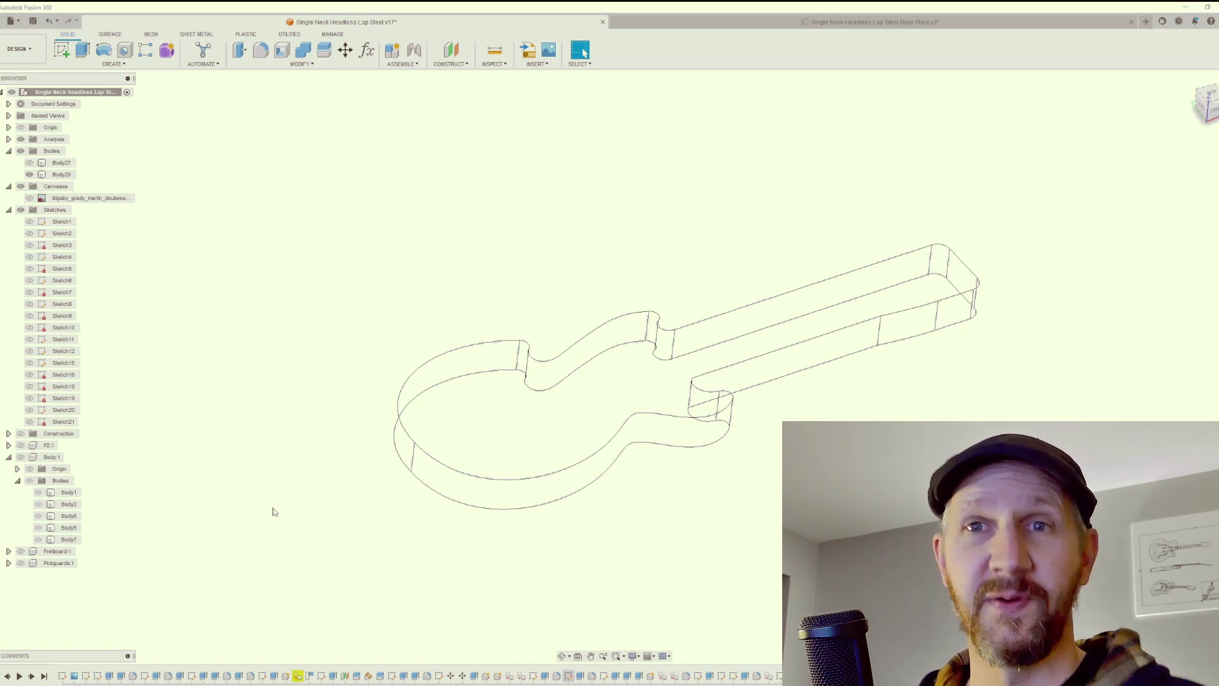
shift+middle_drag(274, 512, 145, 466)
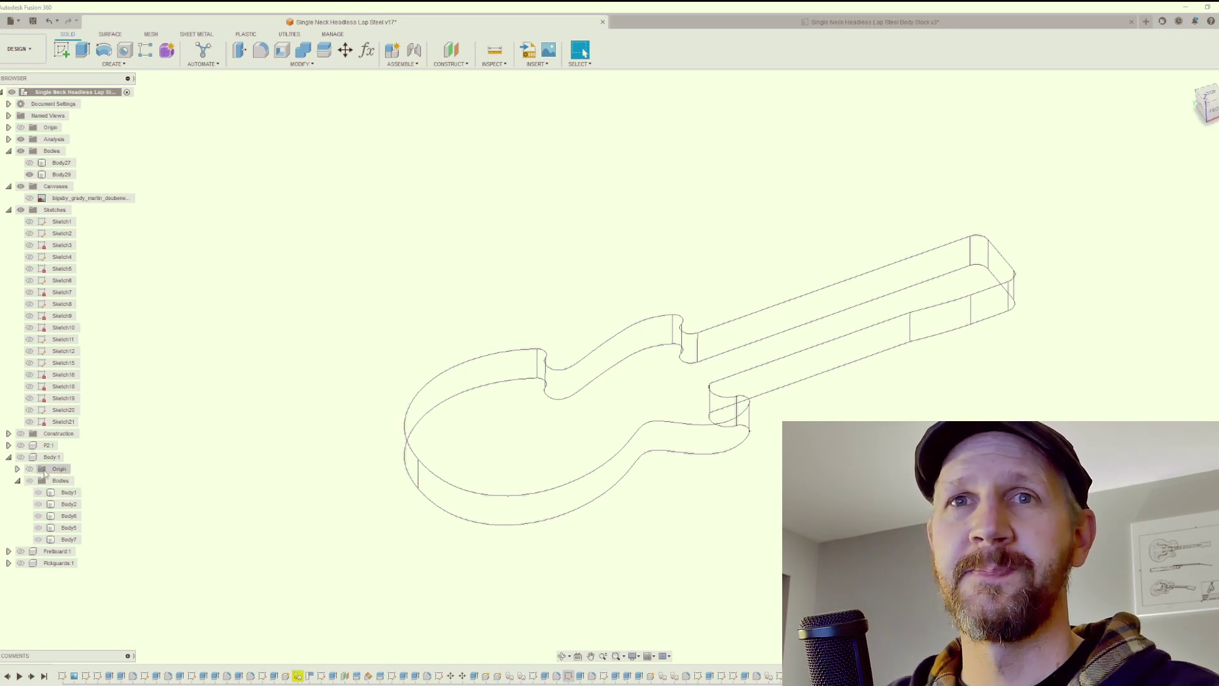
Show the Body component, compare it with the oversized stock outline around it, and hide the stock body
click(21, 457)
click(8, 456)
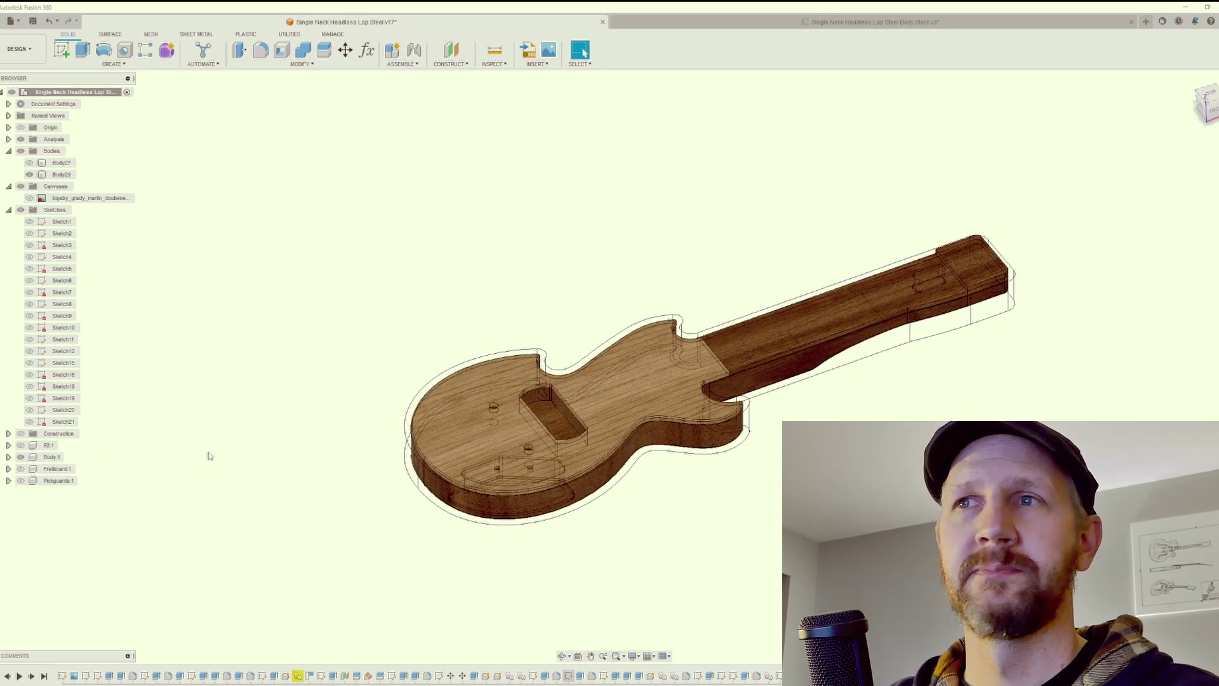
shift+middle_drag(208, 456, 996, 264)
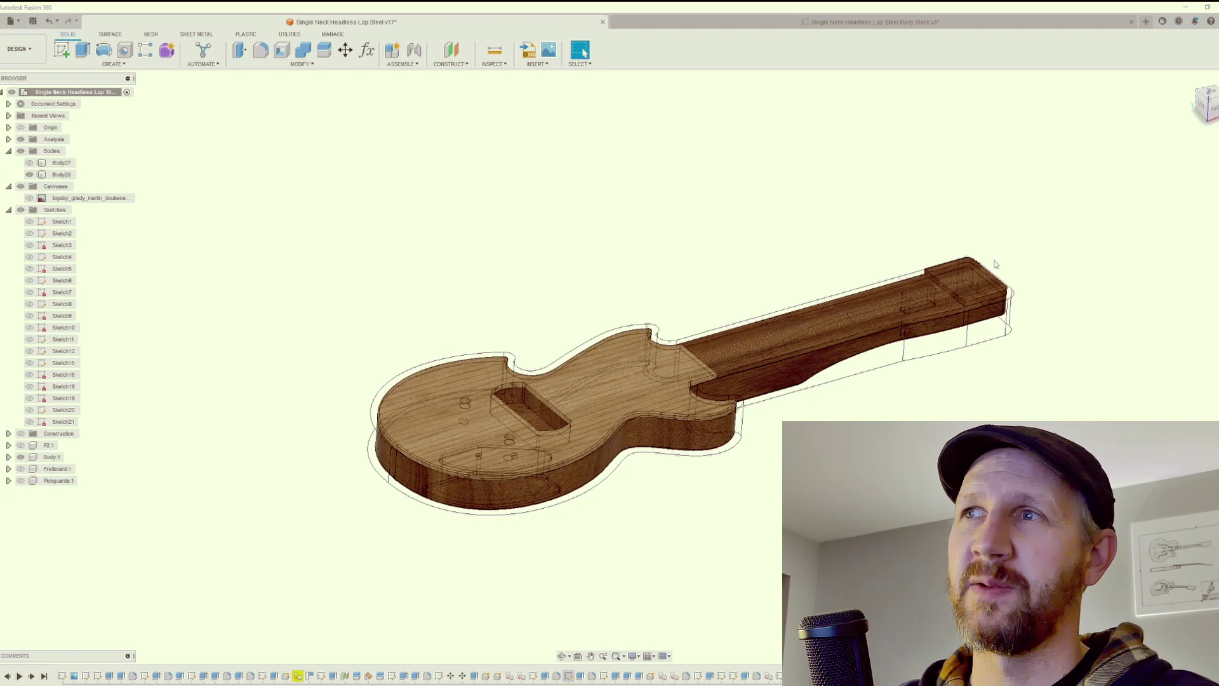
shift+middle_drag(426, 392, 406, 416)
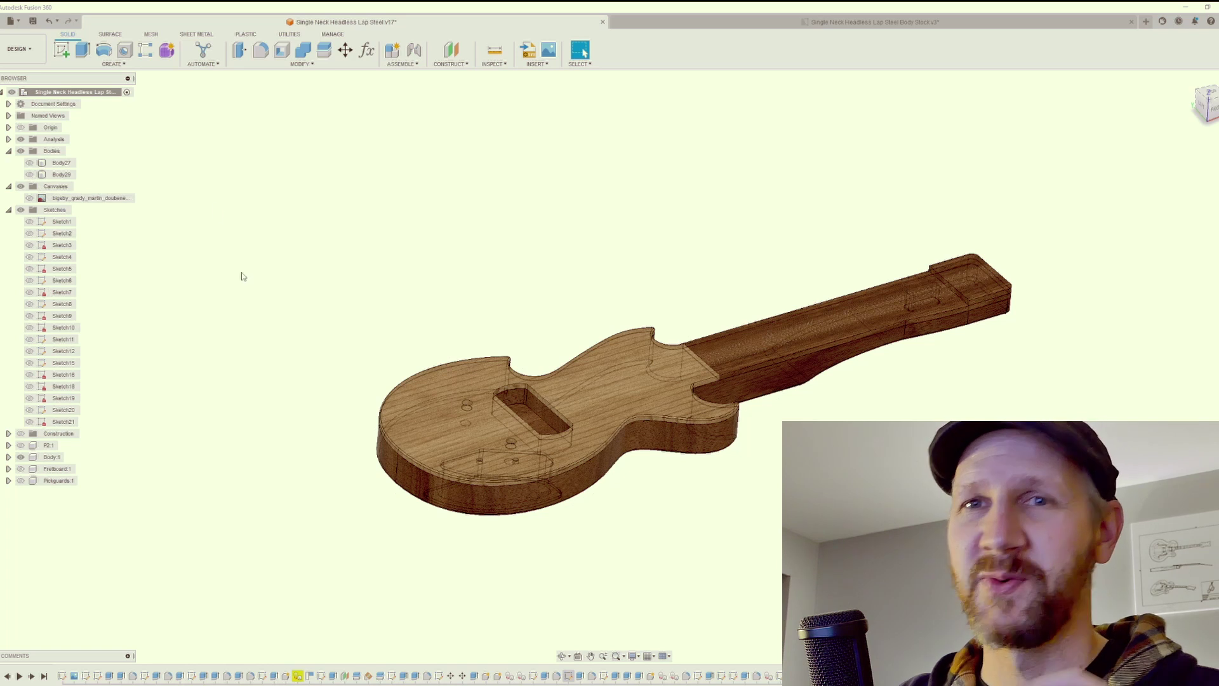
Switch from the Design workspace to the Manufacture workspace
click(15, 52)
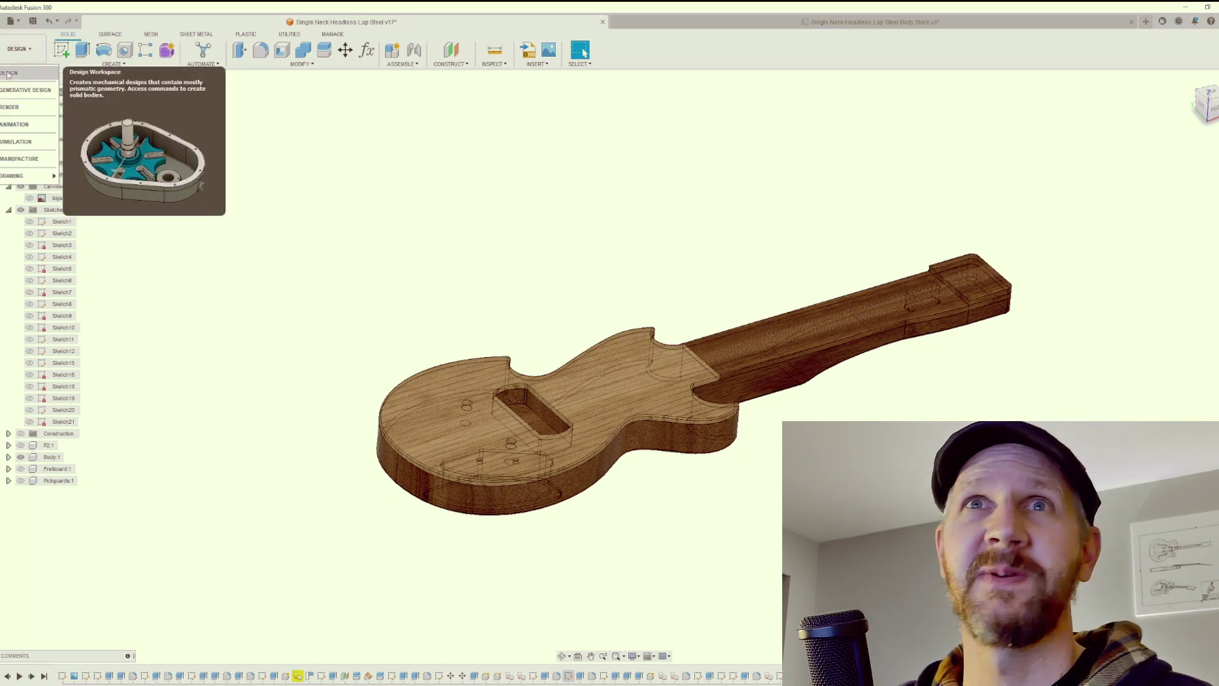
click(22, 159)
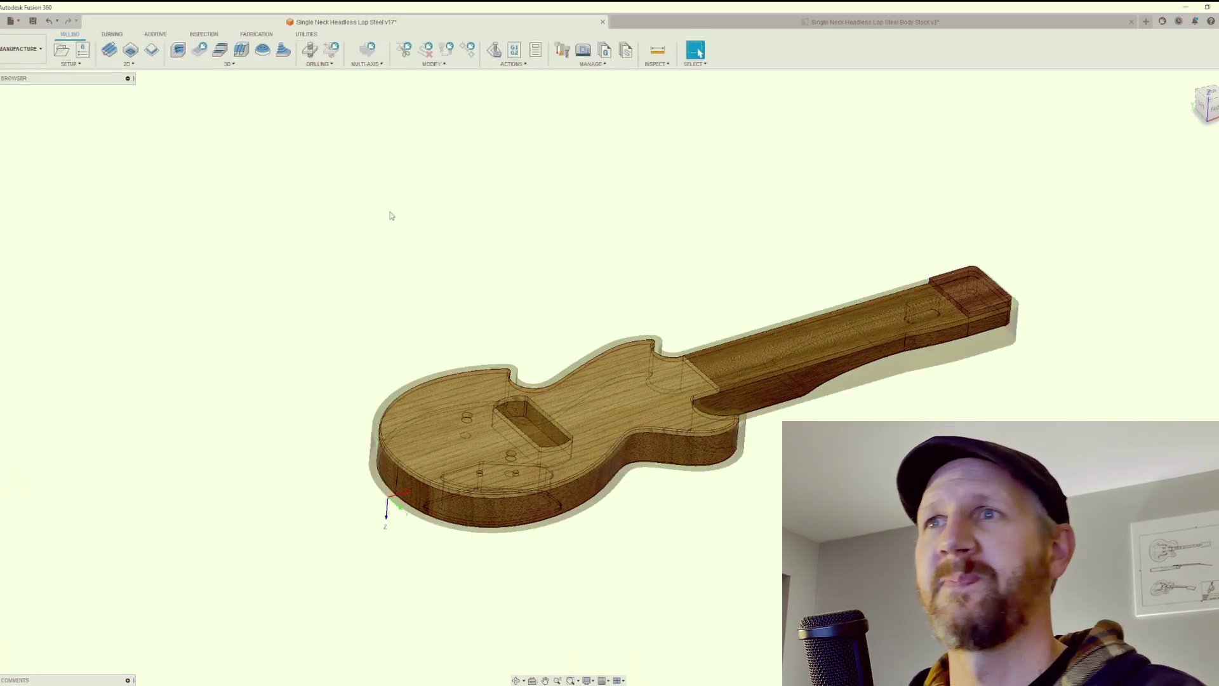
Examine the body back setup's oversized stock around the guitar from the back side
shift+middle_drag(389, 575, 199, 541)
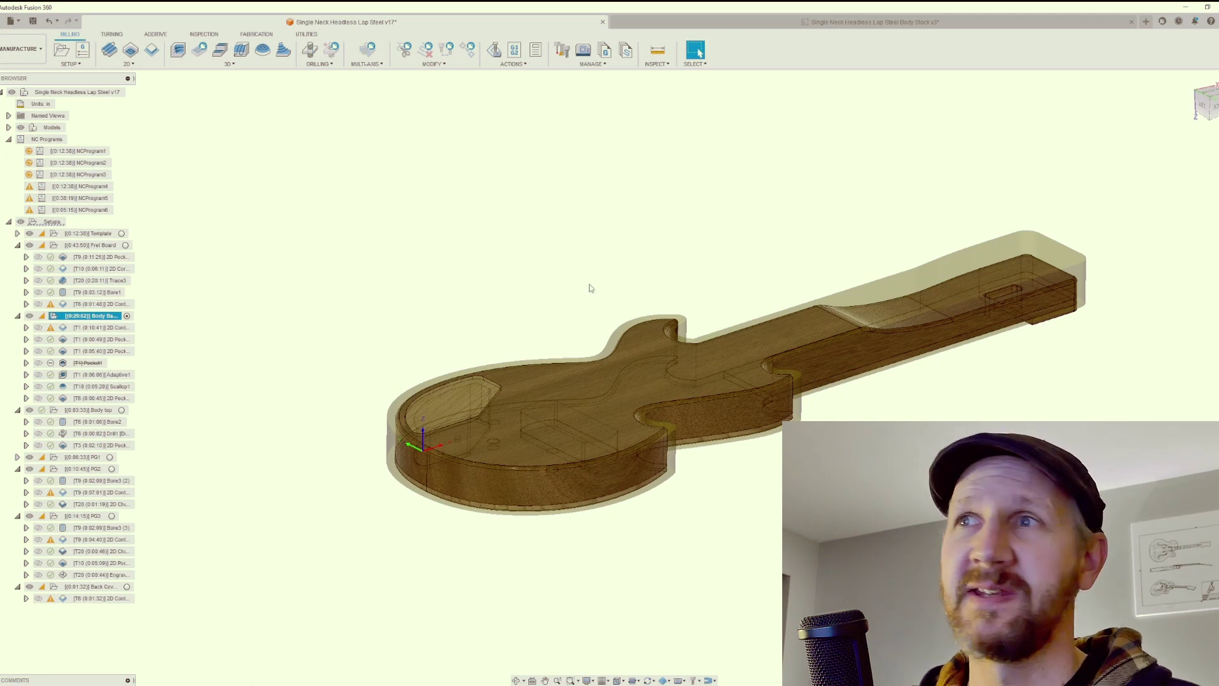
scroll(680, 458, down, 2)
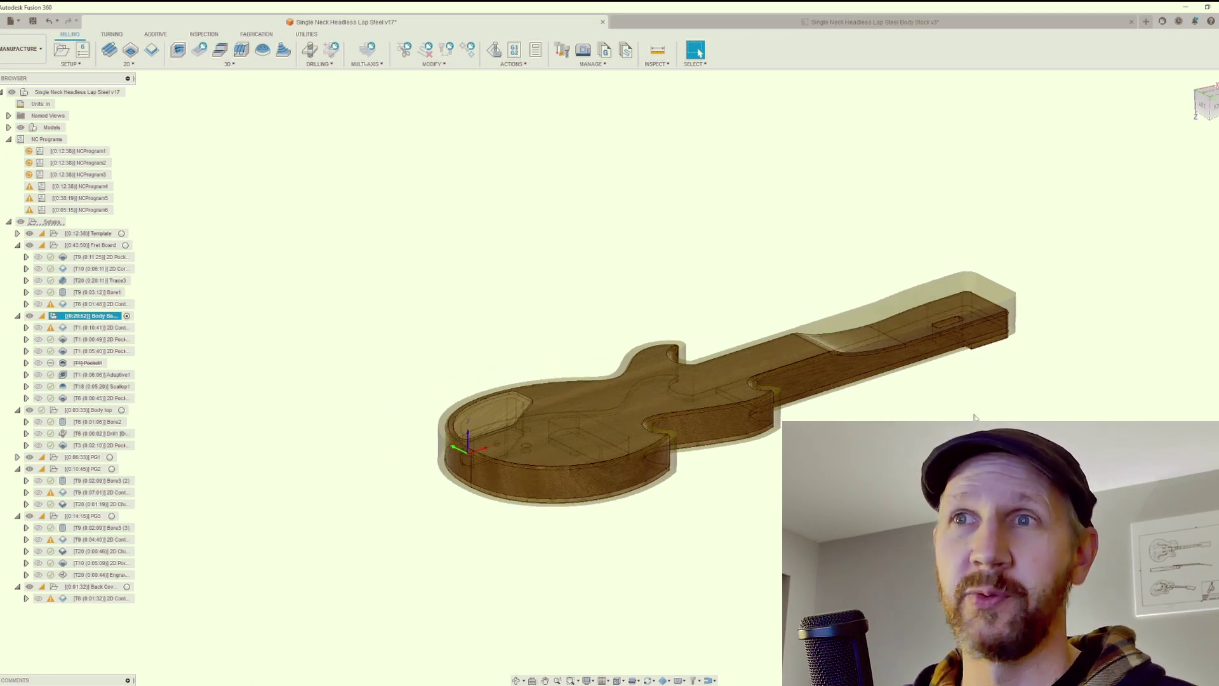
scroll(927, 445, down, 1)
shift+middle_drag(1019, 391, 959, 381)
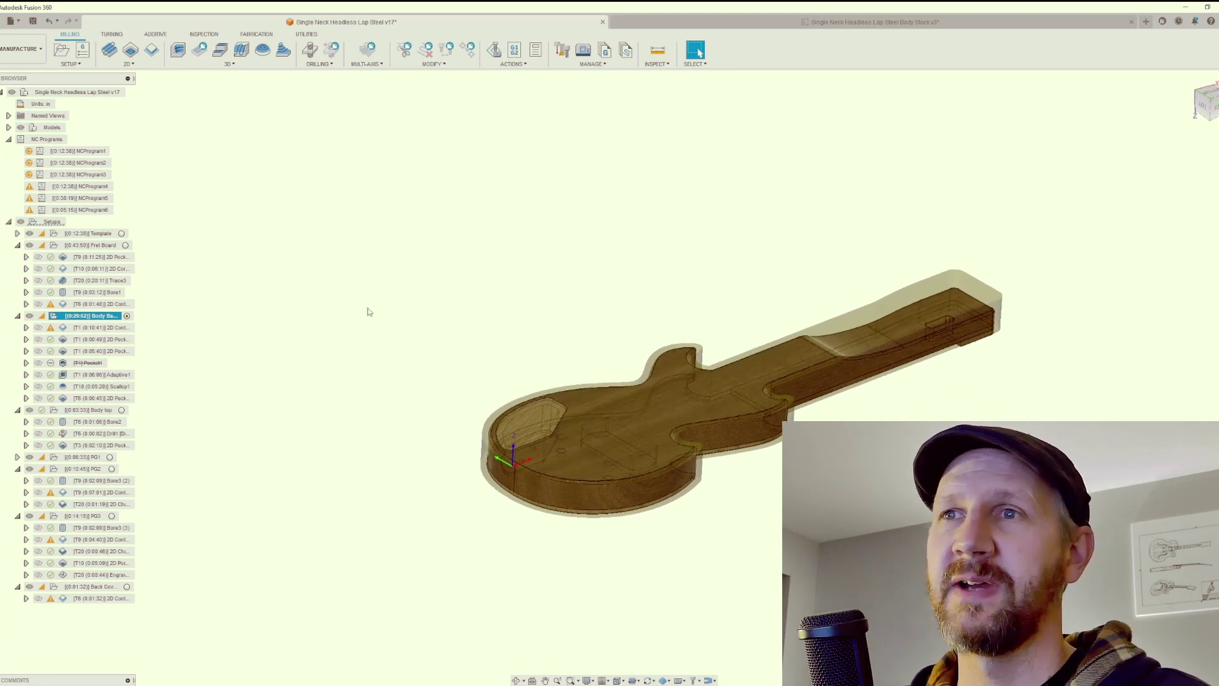
shift+middle_drag(367, 310, 327, 348)
Review the body back setup's 2D Contour toolpath around the outline and both 2D Pocket toolpaths in the rear cavity
click(101, 328)
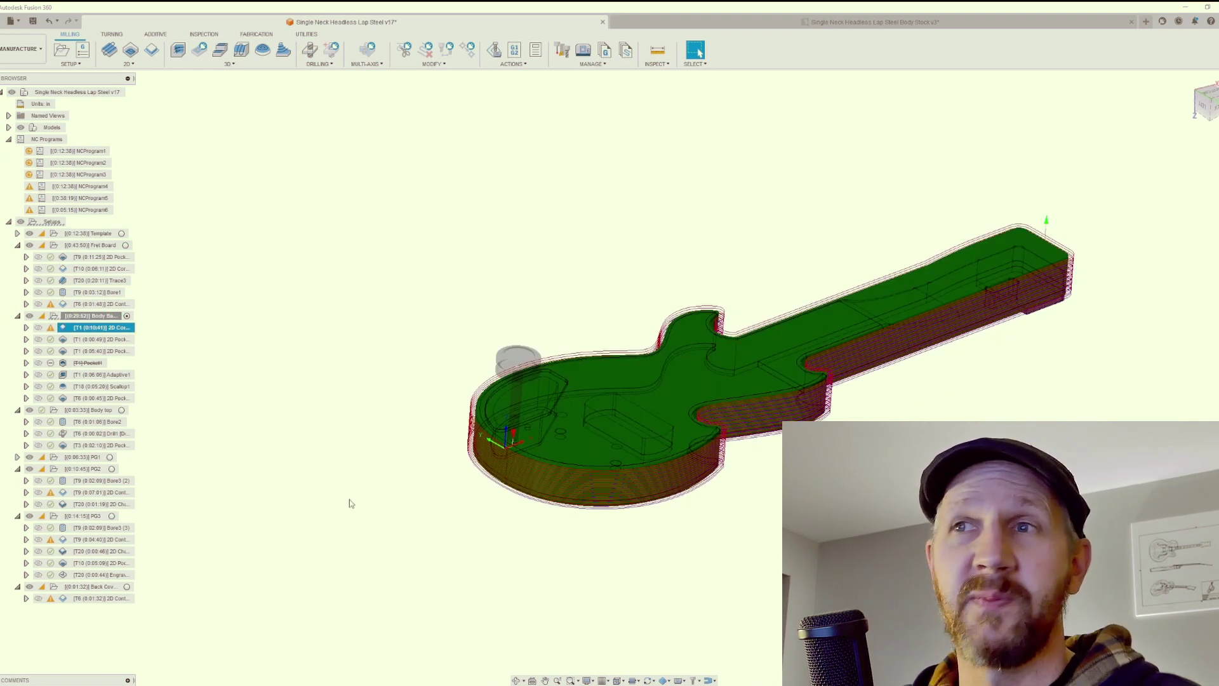
shift+middle_drag(807, 215, 281, 380)
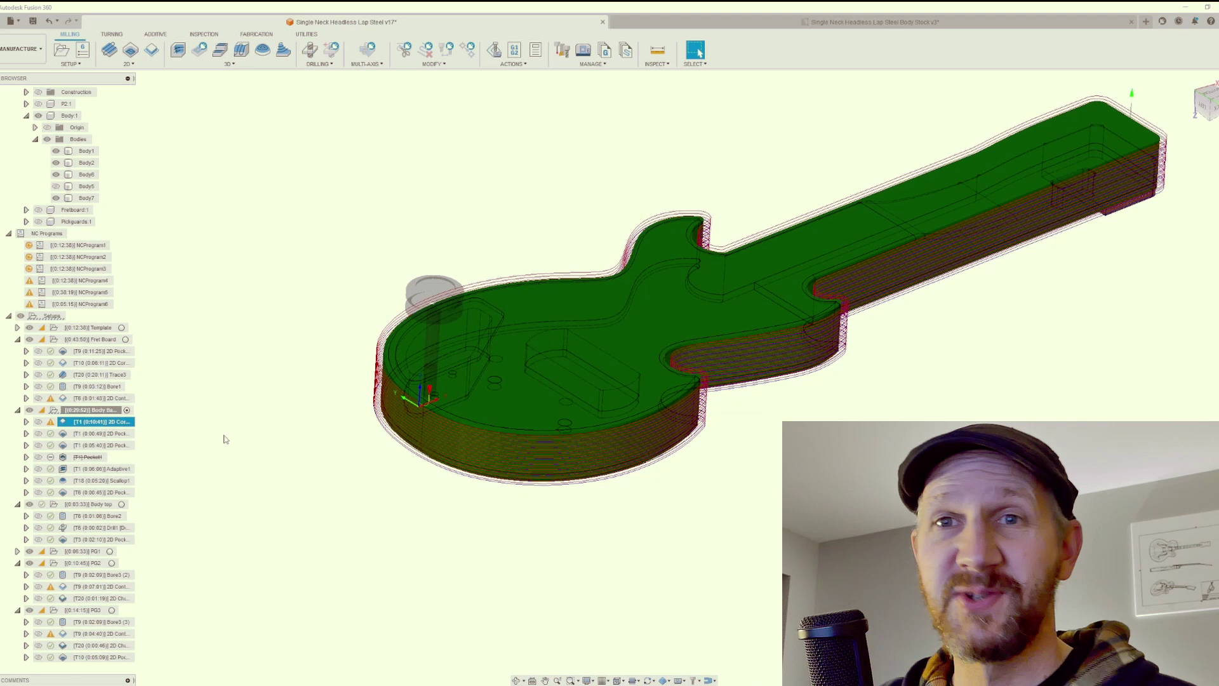
click(127, 434)
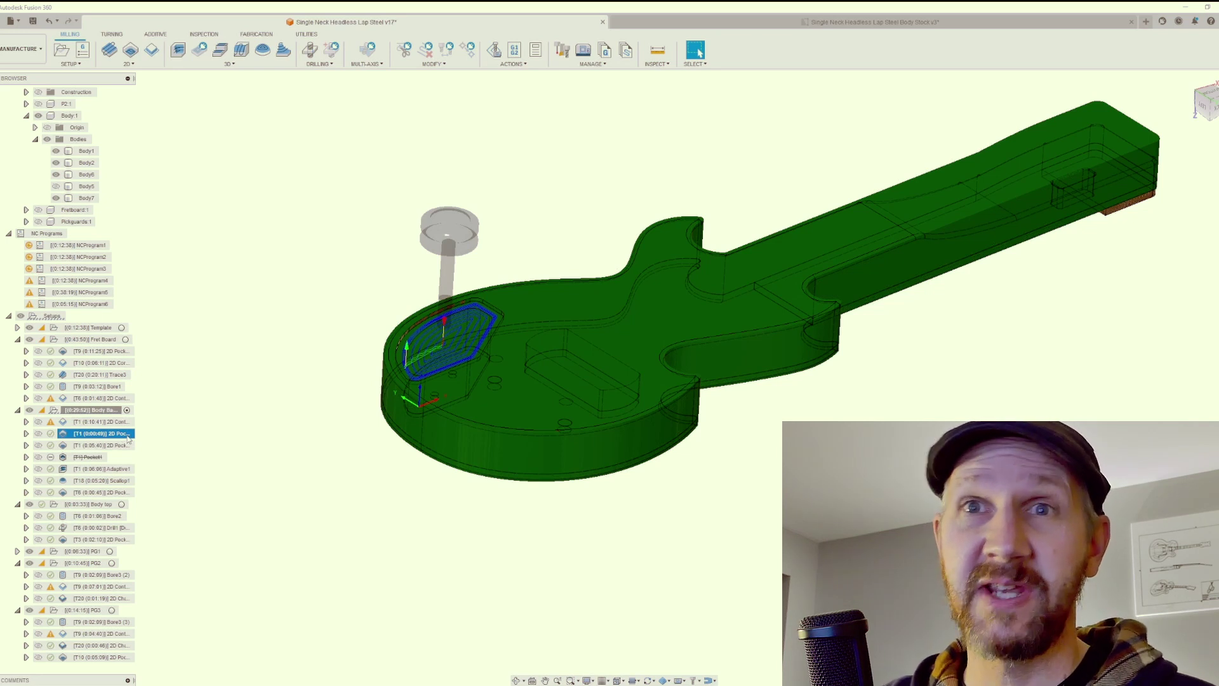
click(121, 446)
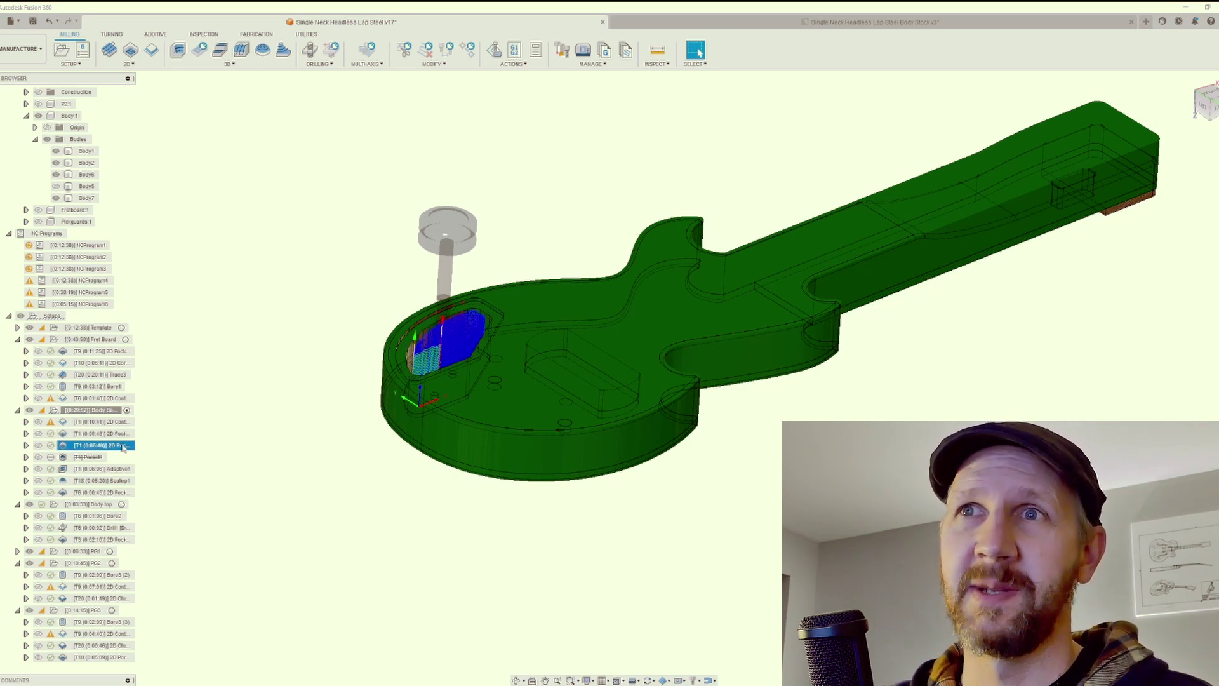
Review the Adaptive1 and Scallop1 toolpaths that shape the back of the neck end
scroll(116, 449, down, 1)
click(119, 457)
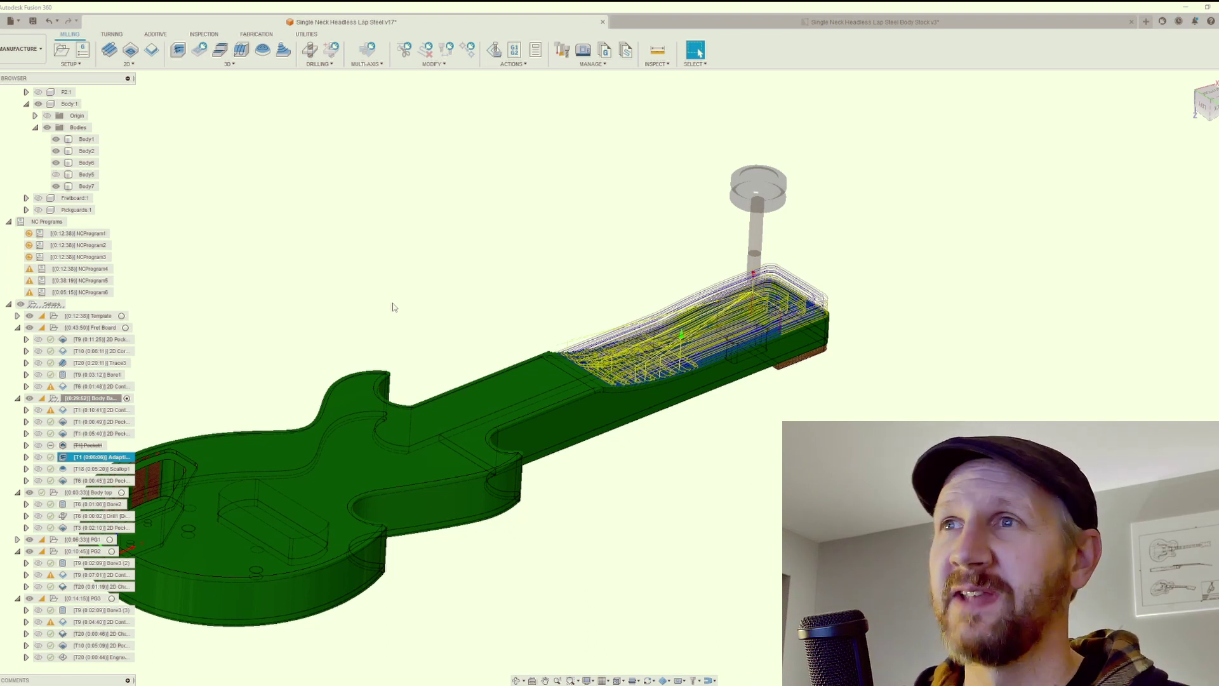
scroll(559, 318, up, 3)
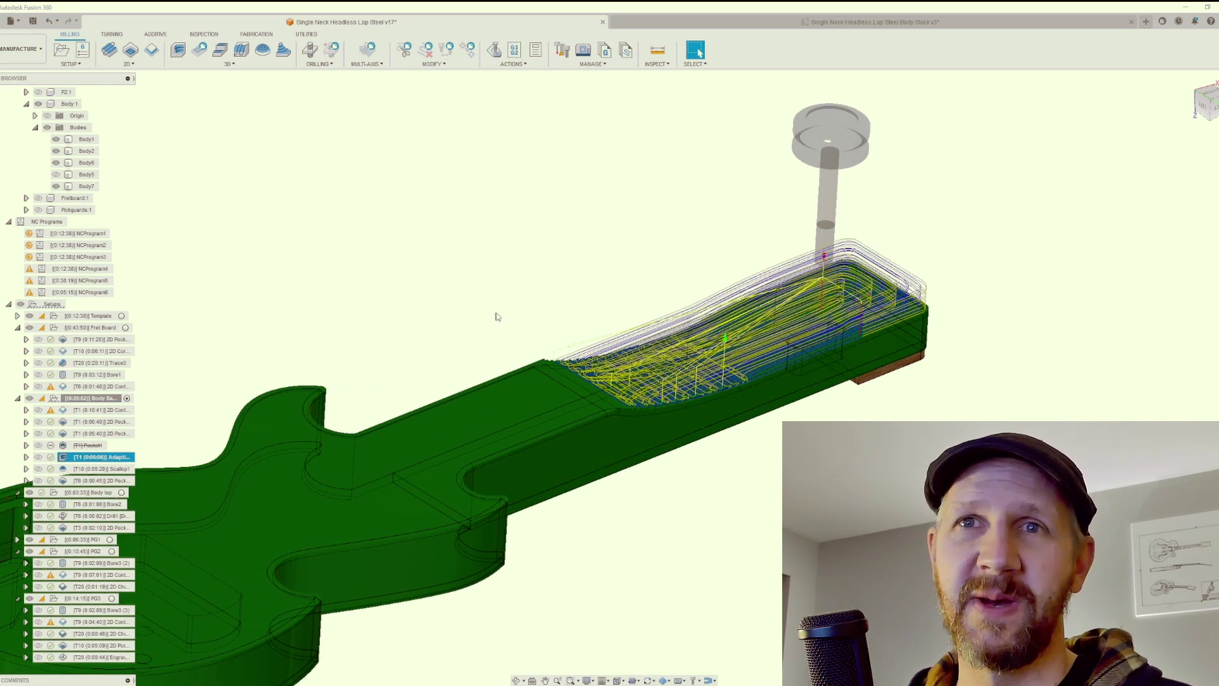
scroll(498, 319, down, 1)
click(121, 469)
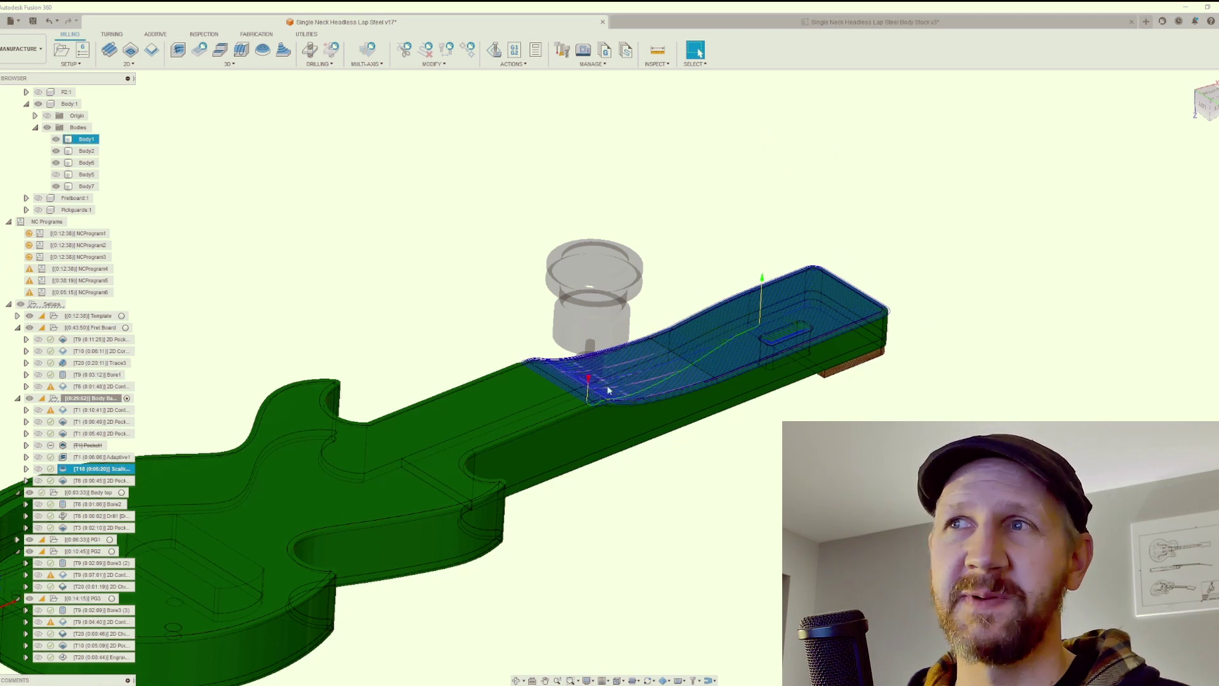
Review the 2D Pocket toolpath for the slot in the neck end and inspect that end from the opposite side
scroll(606, 386, down, 1)
click(118, 480)
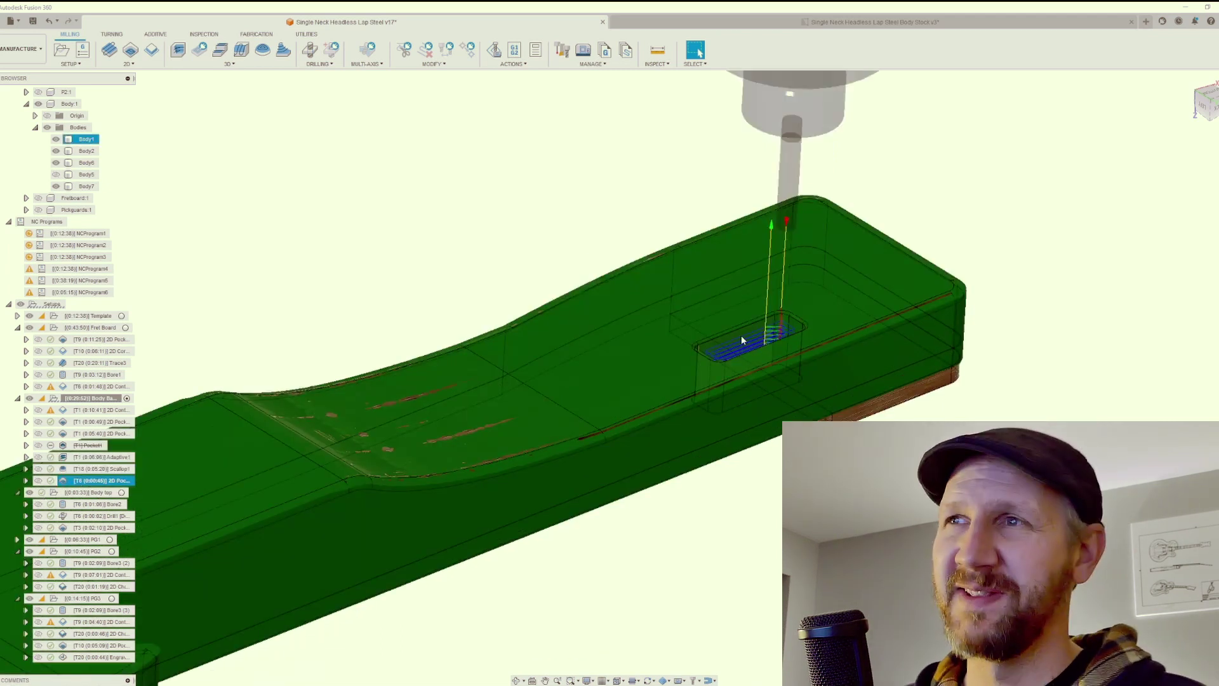
scroll(741, 336, down, 2)
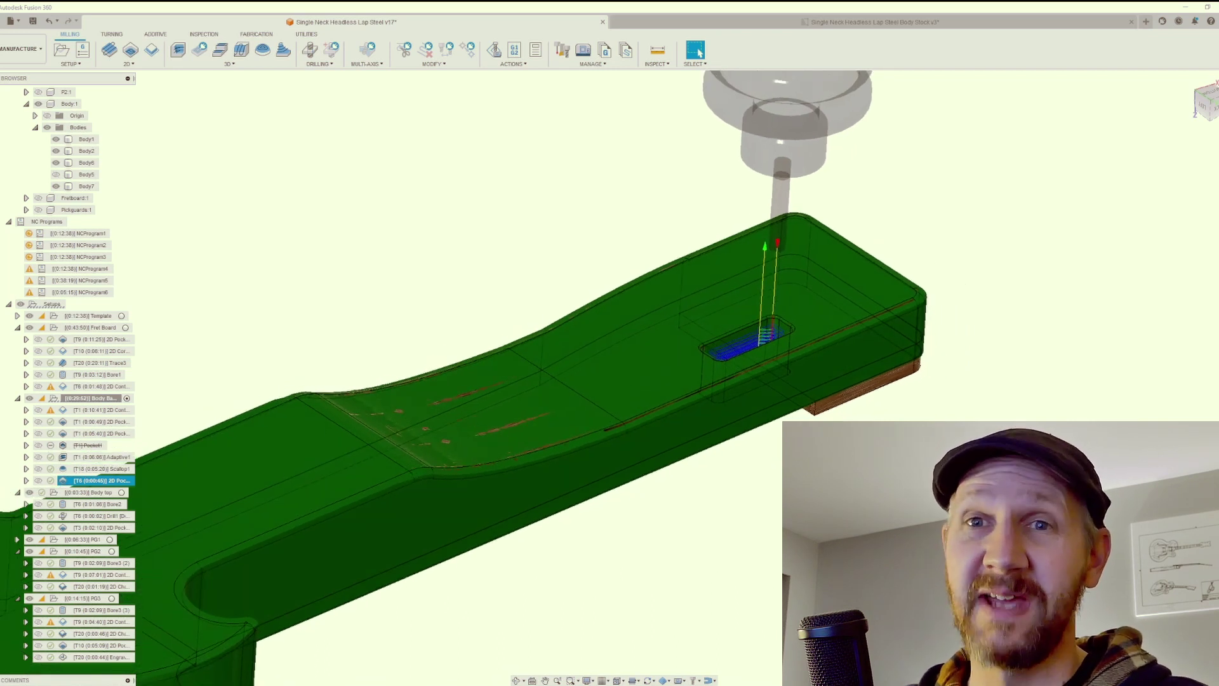
click(772, 404)
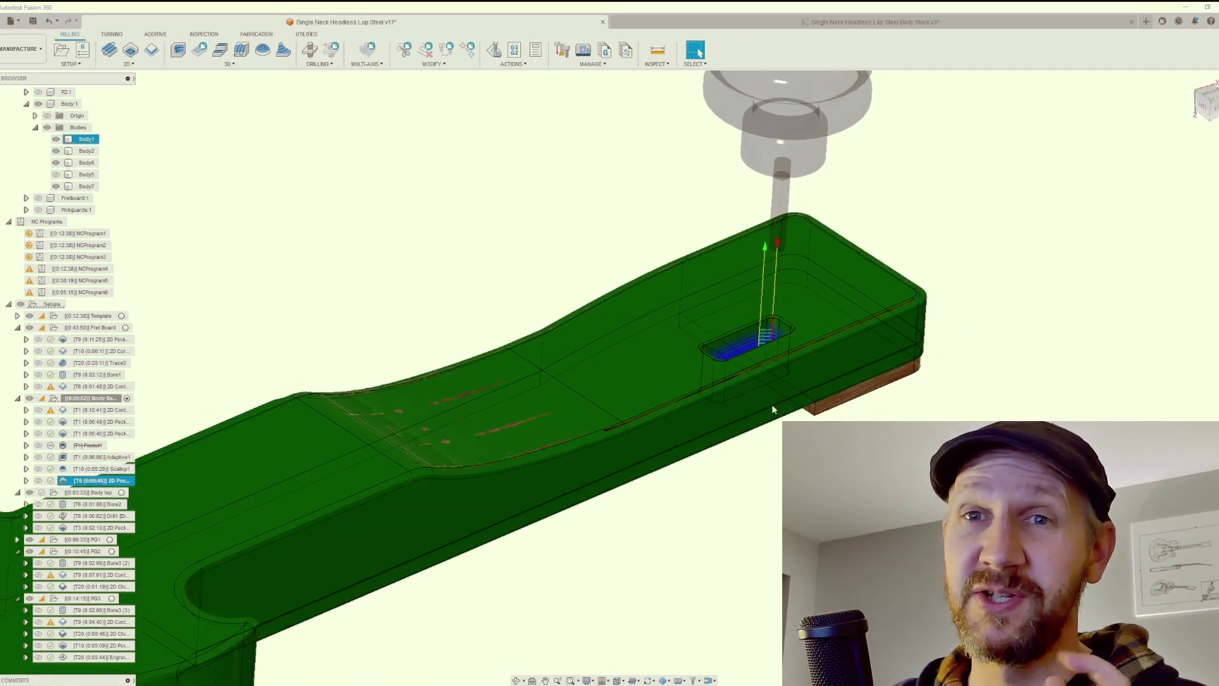
click(767, 368)
shift+middle_drag(768, 368, 431, 560)
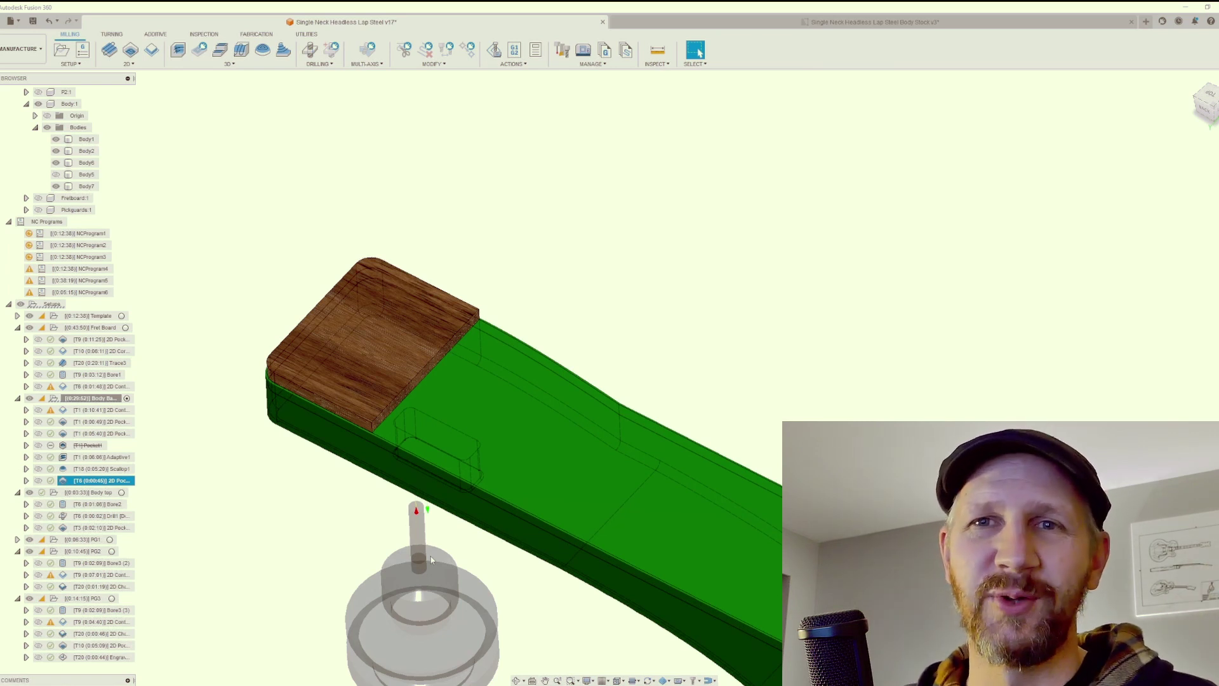
scroll(431, 559, down, 2)
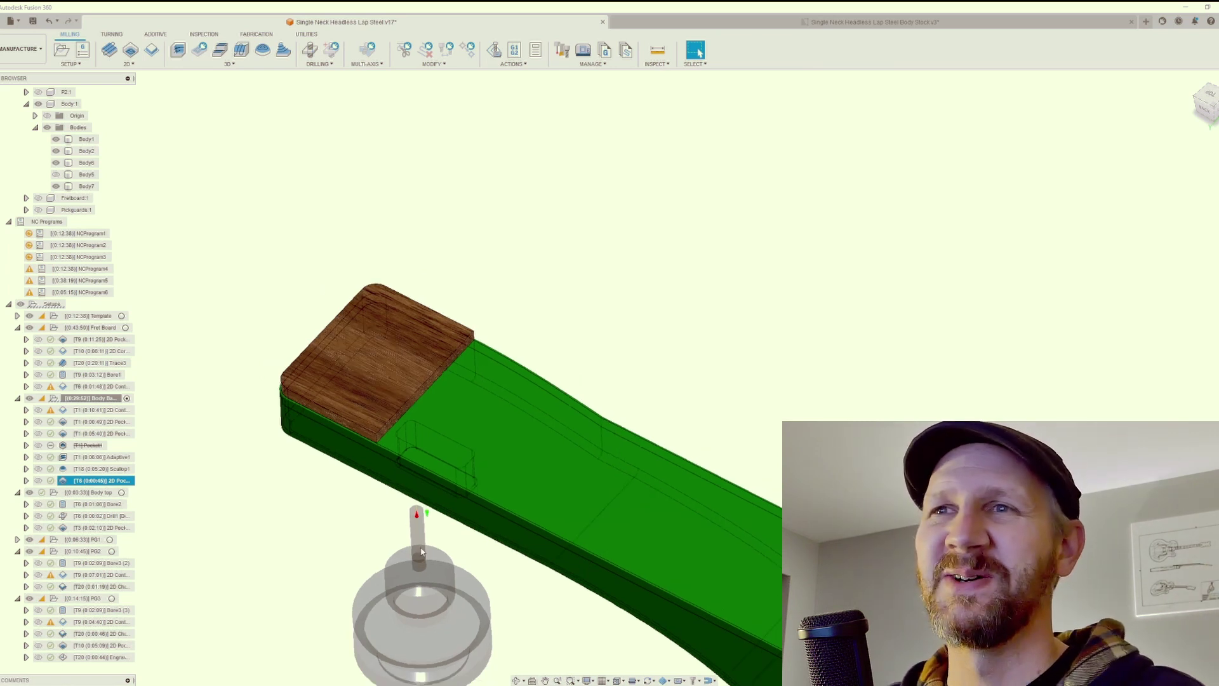
Select the Body top setup and examine its rectangular stock block around the guitar
shift+middle_drag(431, 560, 109, 501)
click(105, 492)
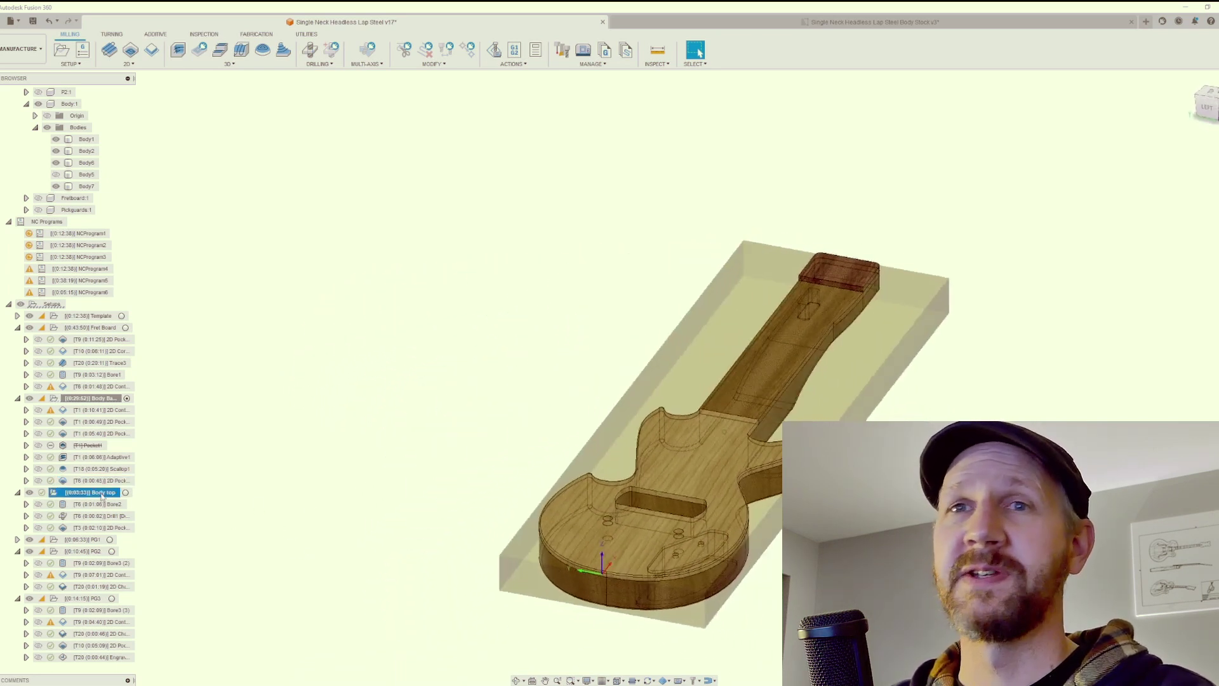
shift+middle_drag(459, 441, 732, 501)
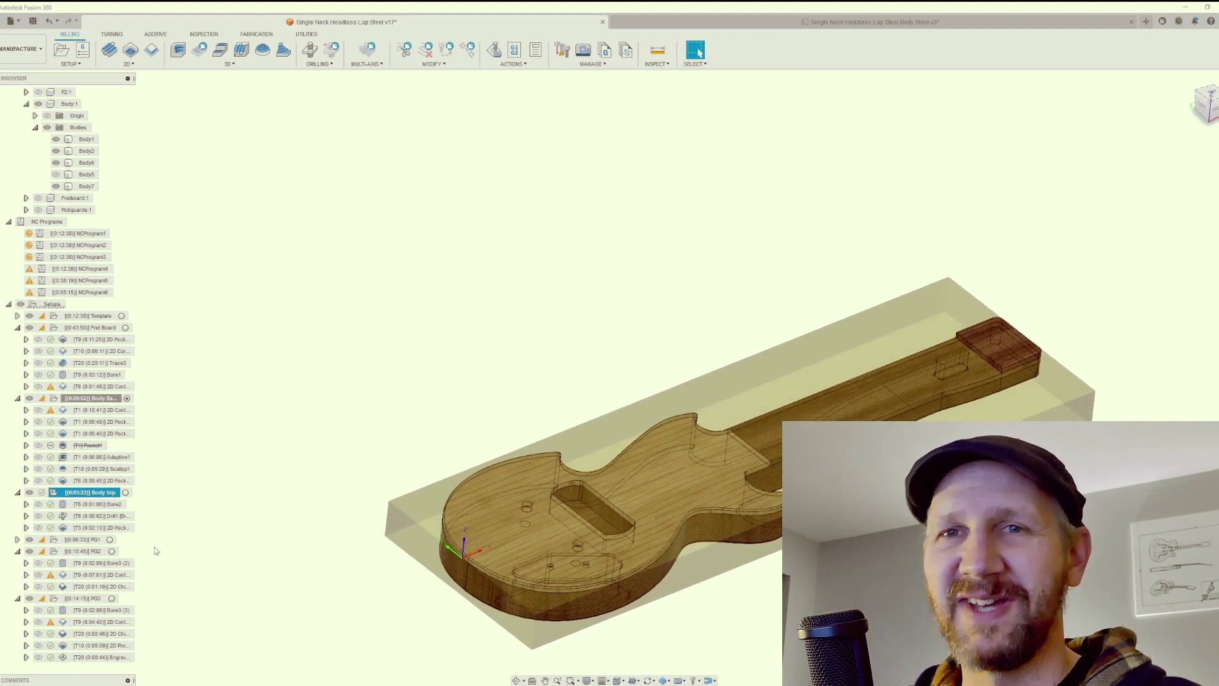
Review the Body top setup's Bore2, drilling and 2D Pocket toolpaths for the holes and the pickup cavity
click(102, 505)
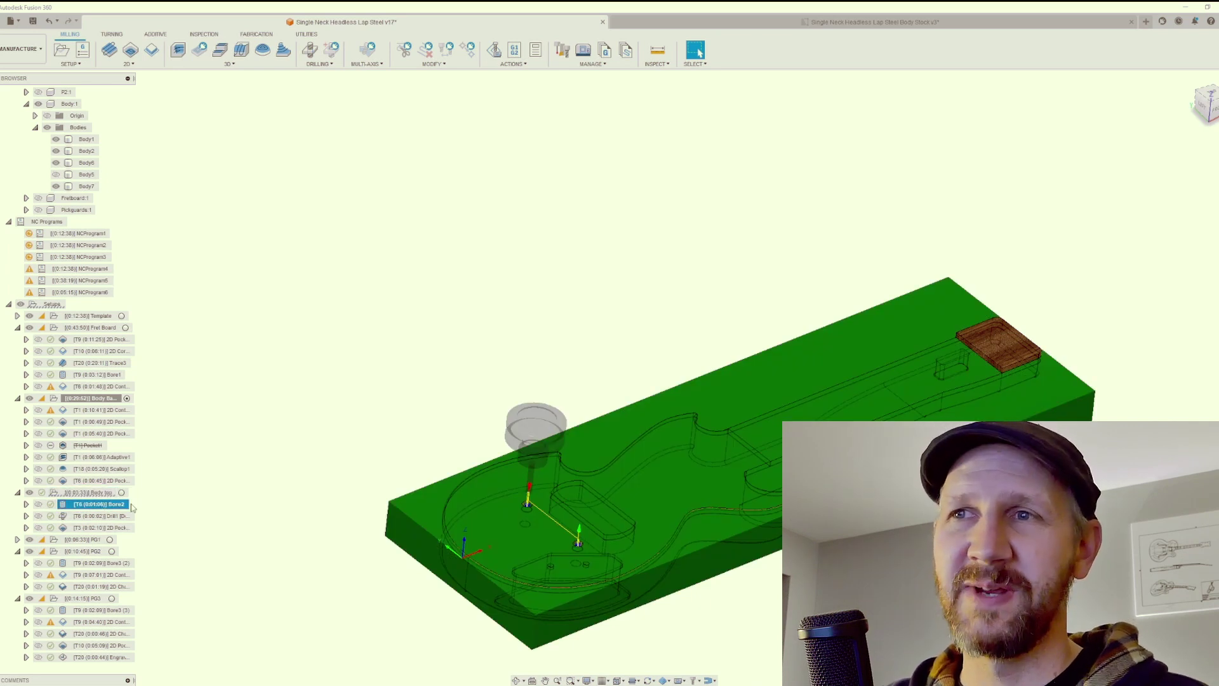
click(124, 516)
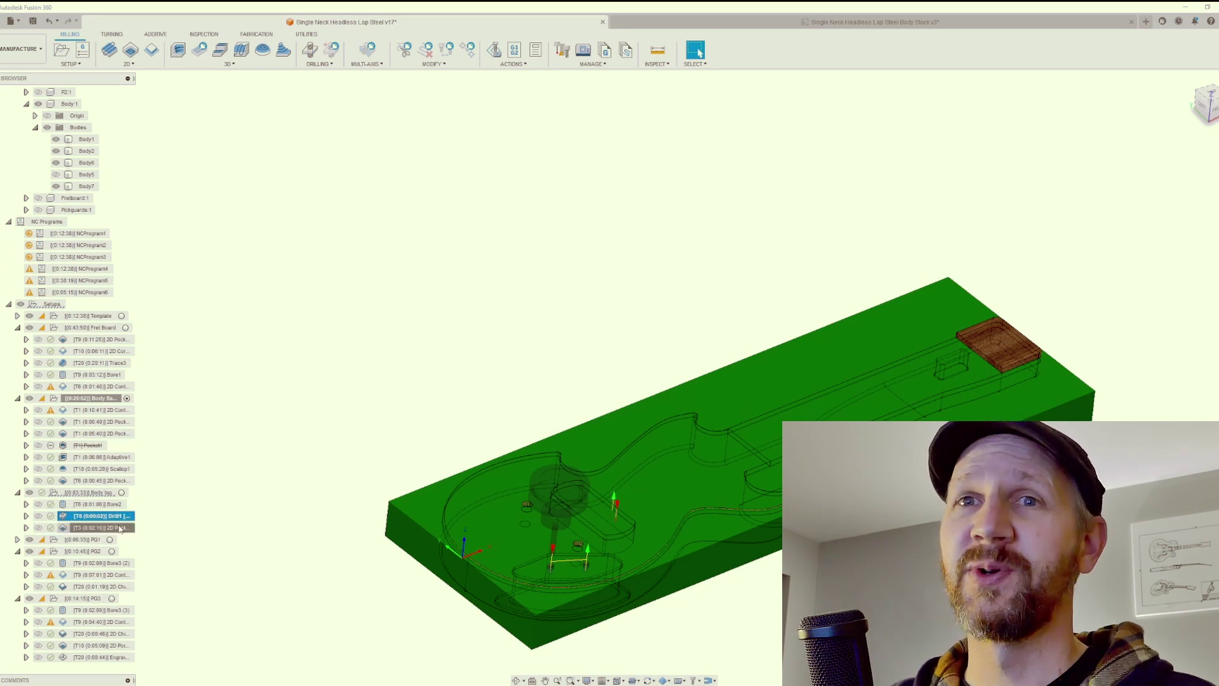
click(124, 527)
scroll(444, 436, down, 1)
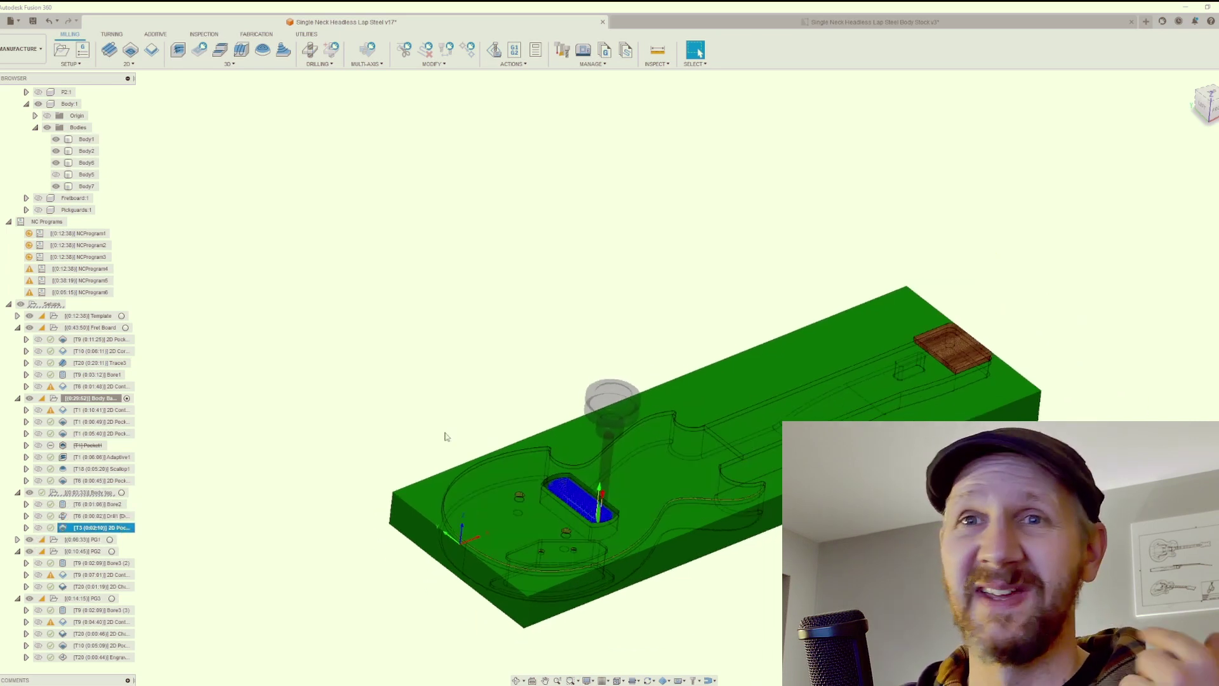
Clear the toolpath selection and view the whole guitar model without stock
click(344, 393)
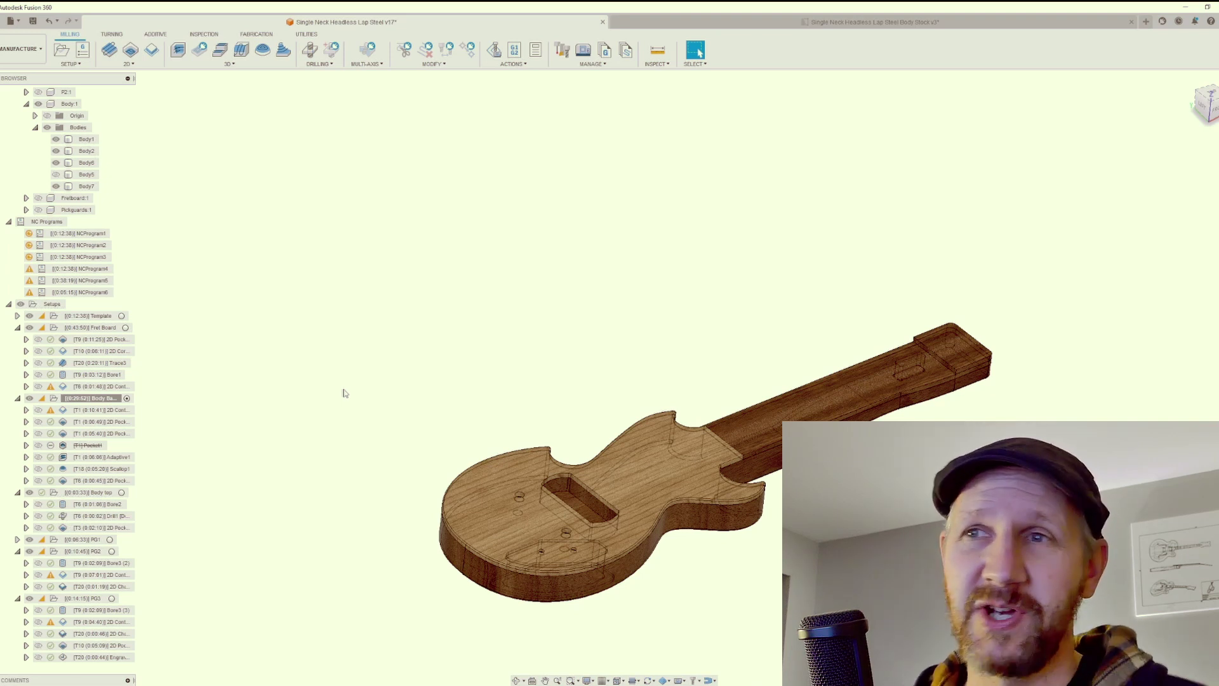
scroll(381, 502, down, 1)
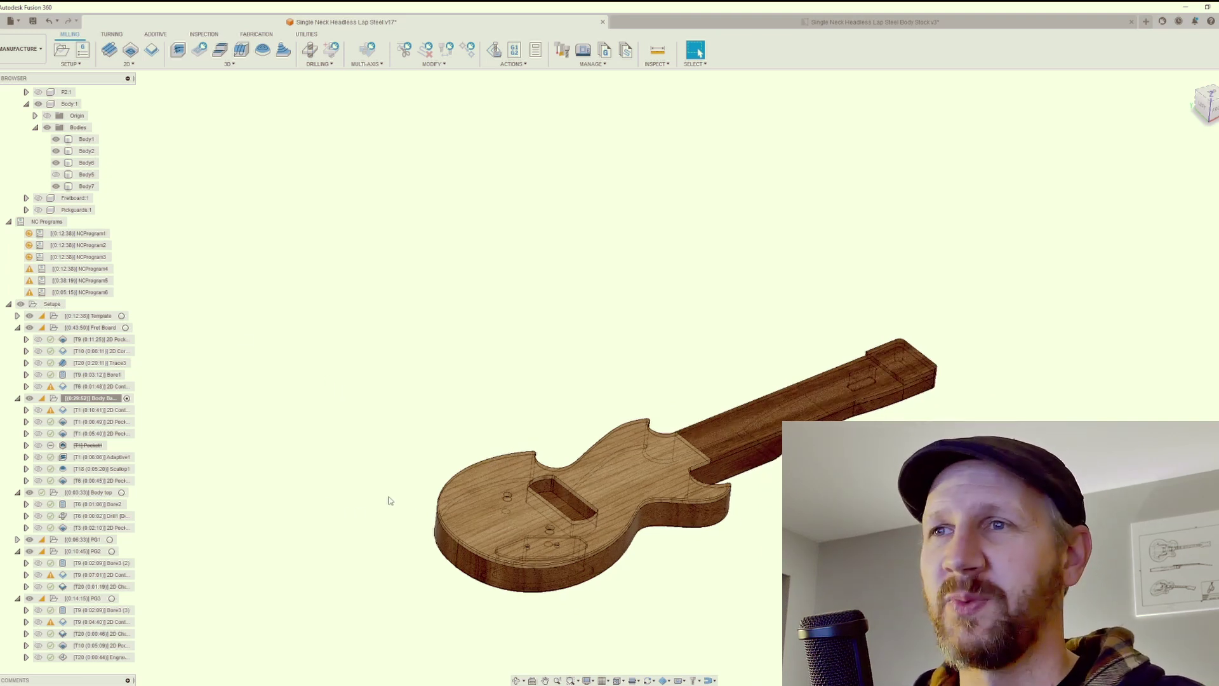
scroll(561, 592, up, 2)
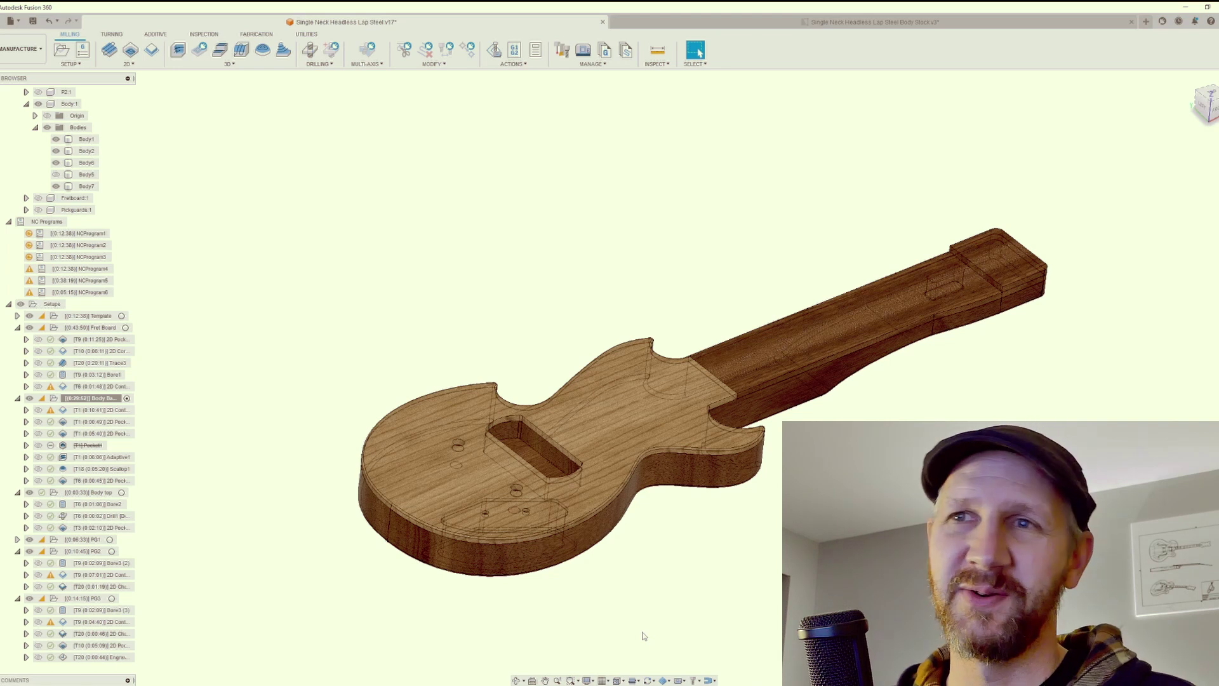